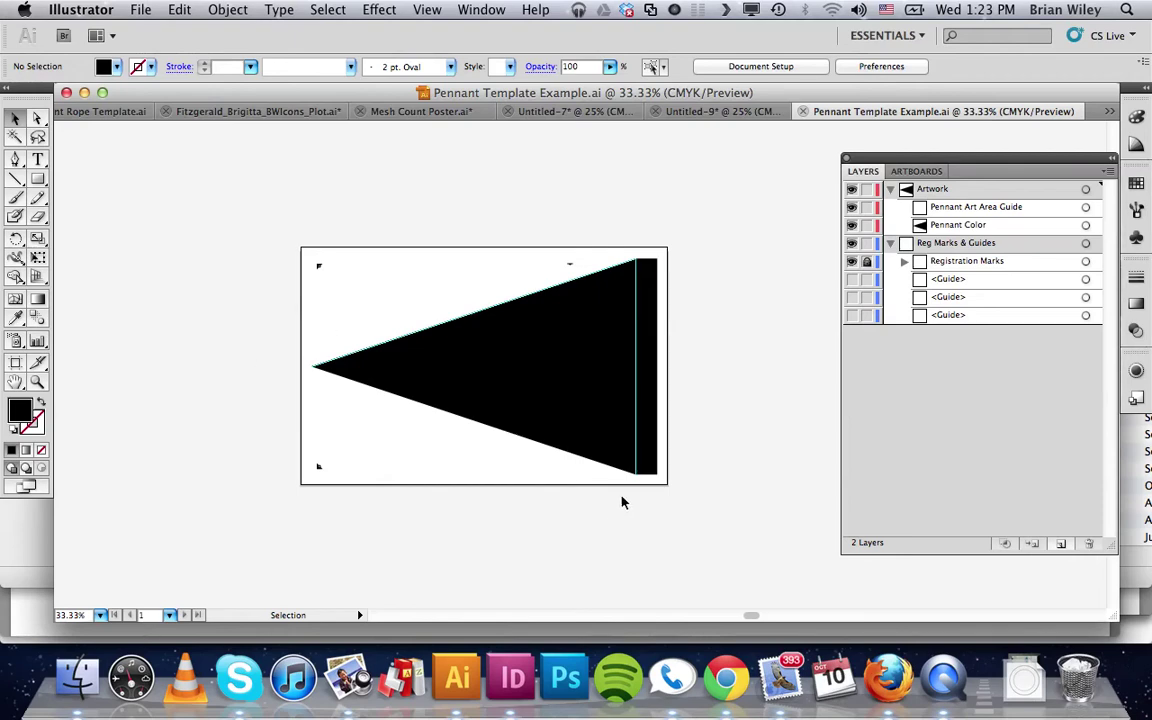
- Toggle the guide sublayers, lock Registration Marks, and collapse and hide Reg Marks & Guides
click(851, 297)
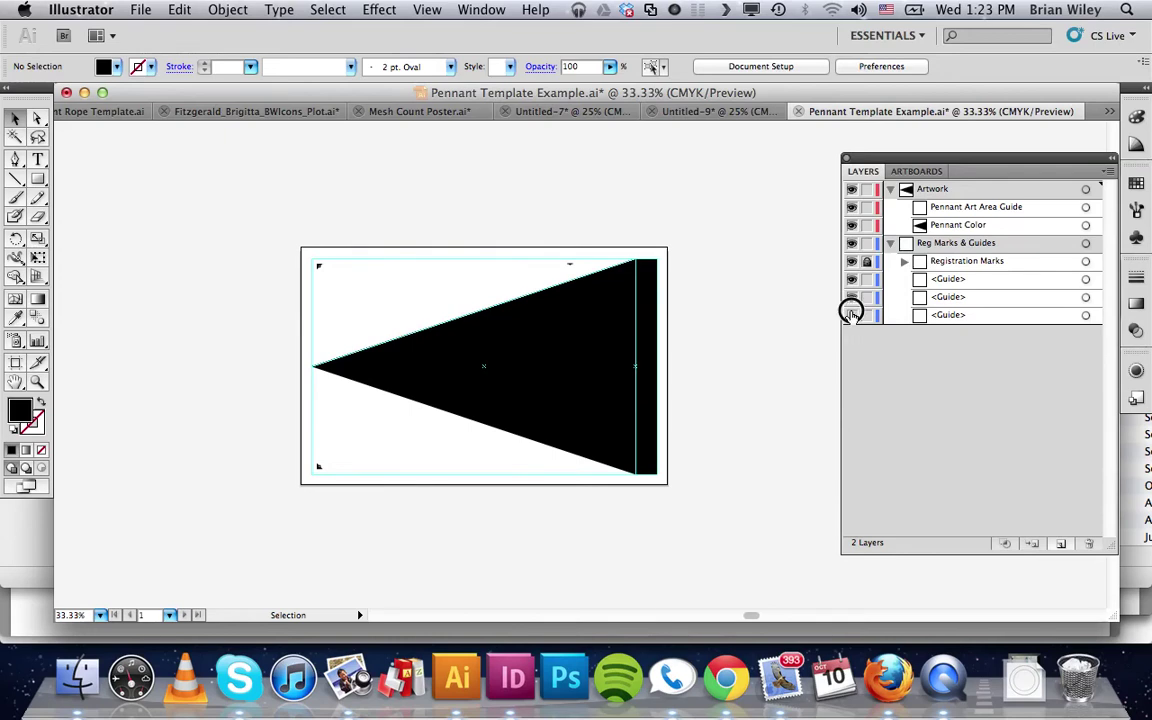
click(851, 315)
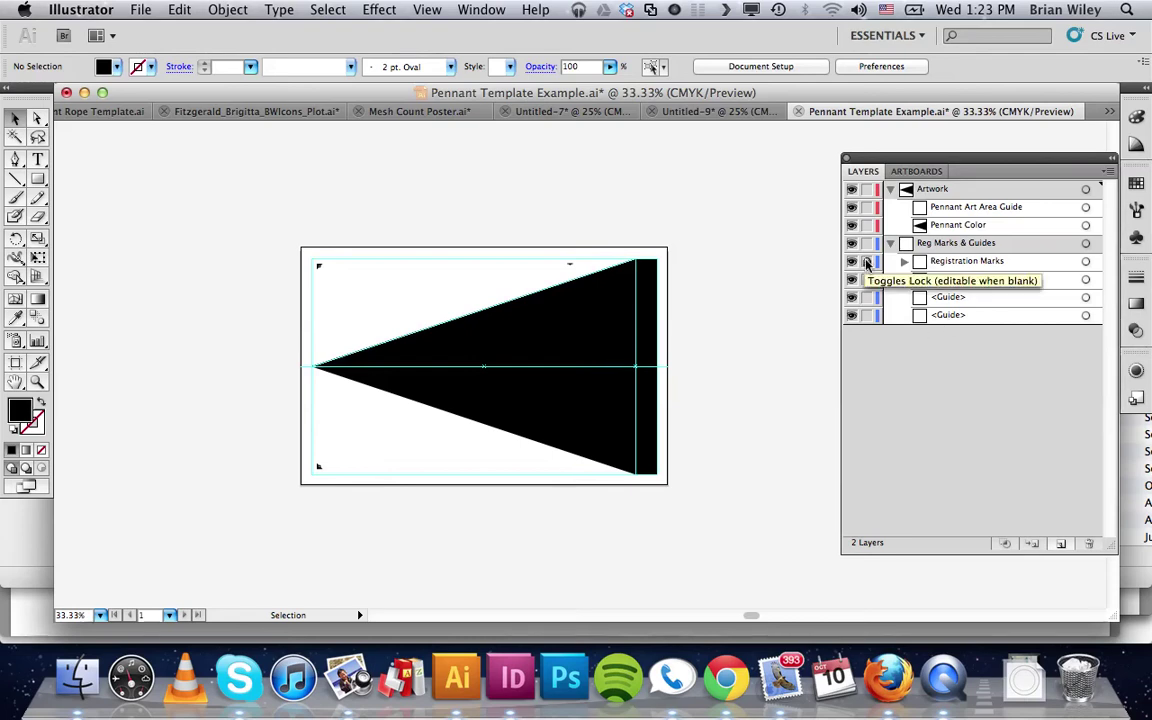
click(866, 261)
click(889, 244)
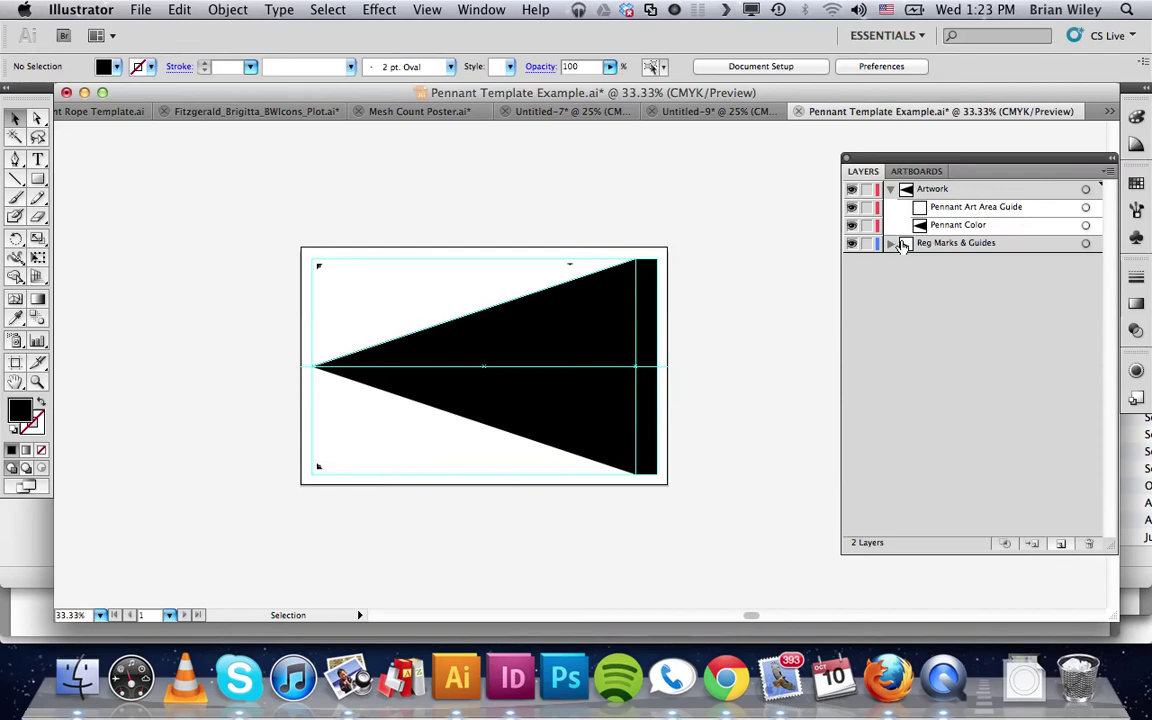
click(851, 247)
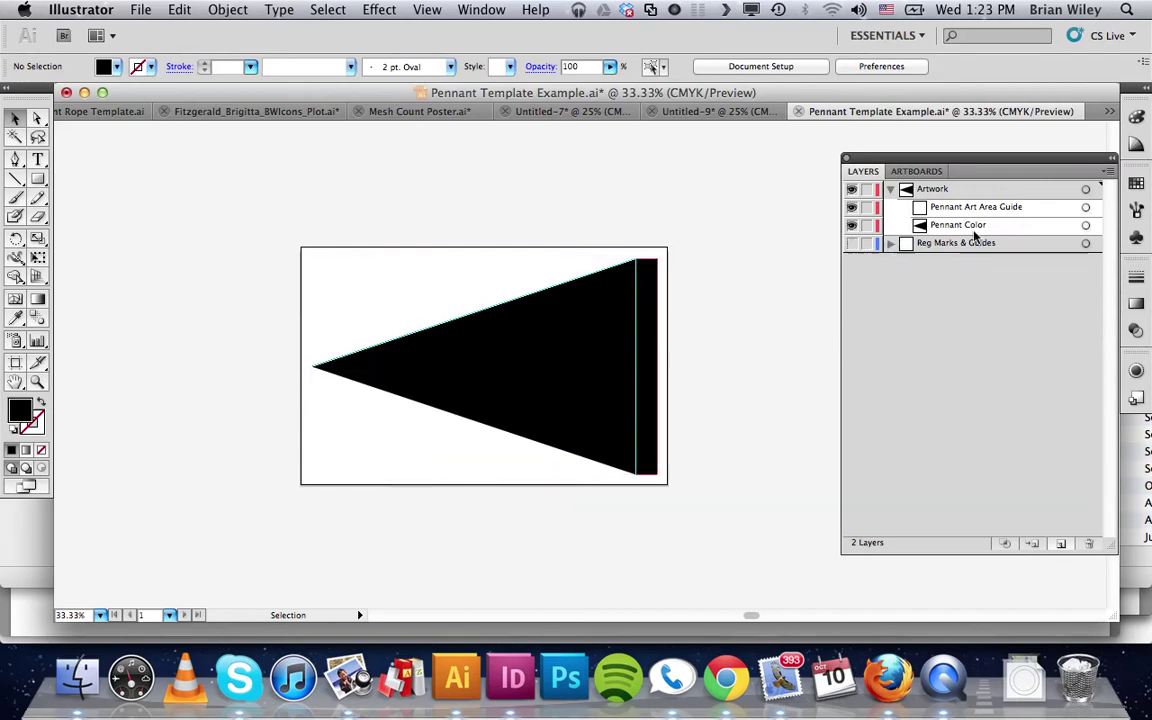
- Select and deselect the pennant artwork, then show and hide the Reg Marks & Guides layer again
click(1085, 227)
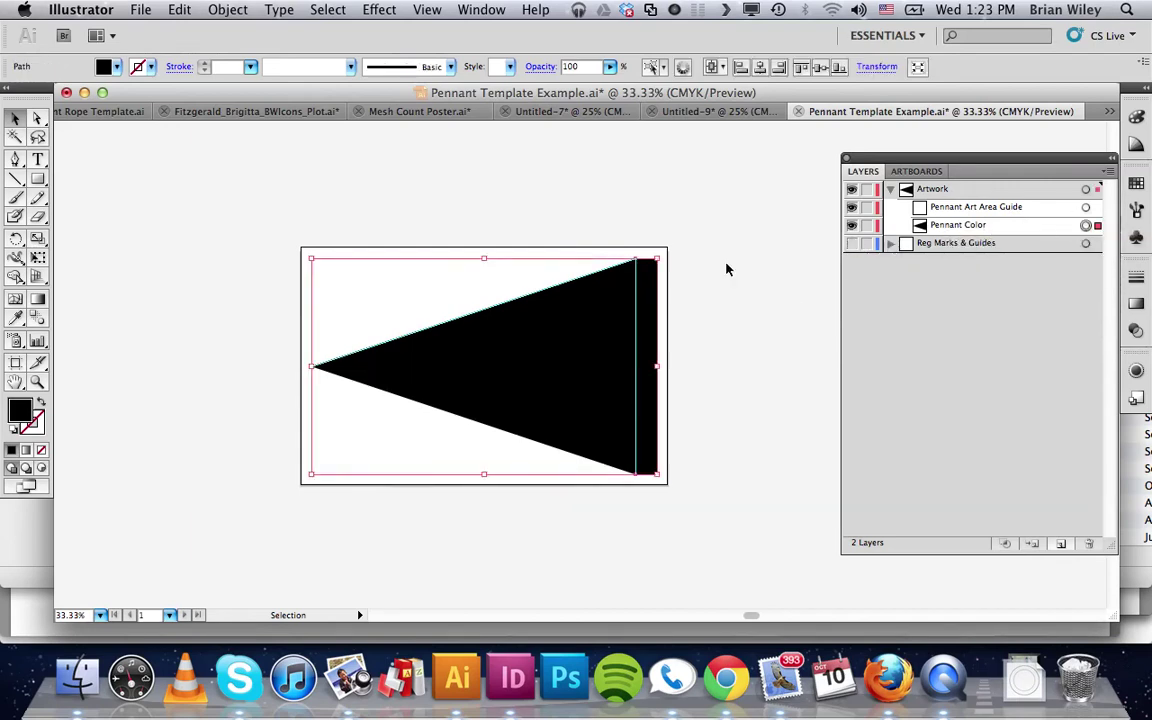
click(1086, 209)
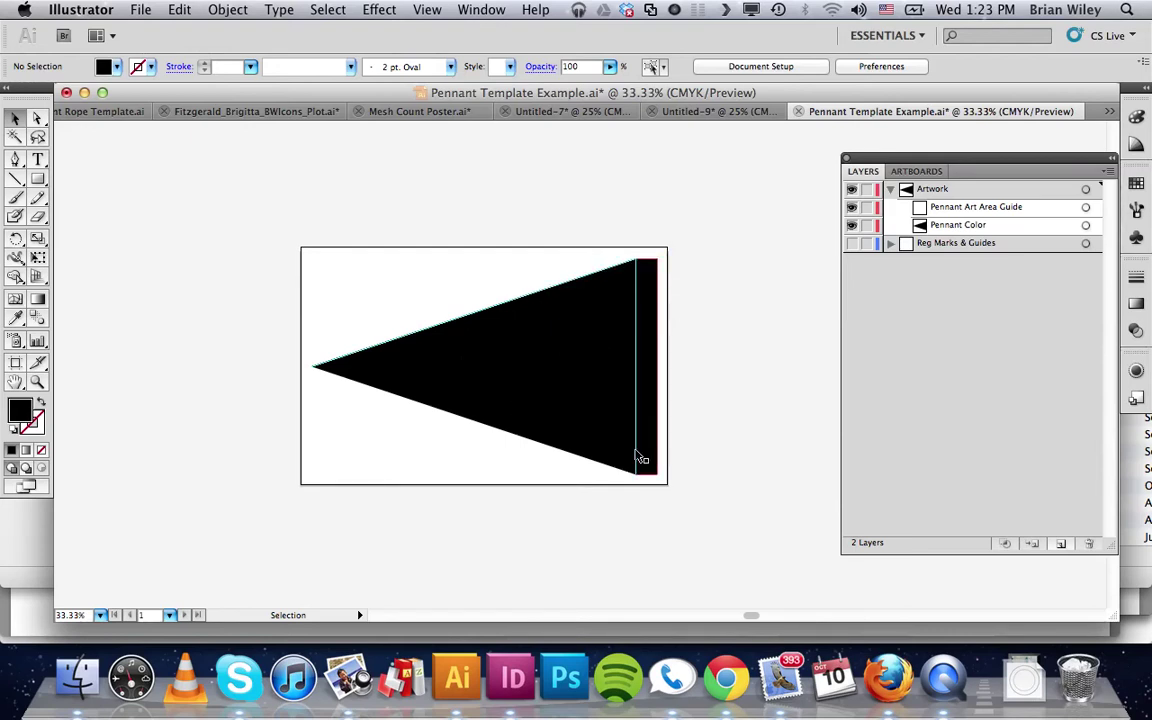
click(852, 245)
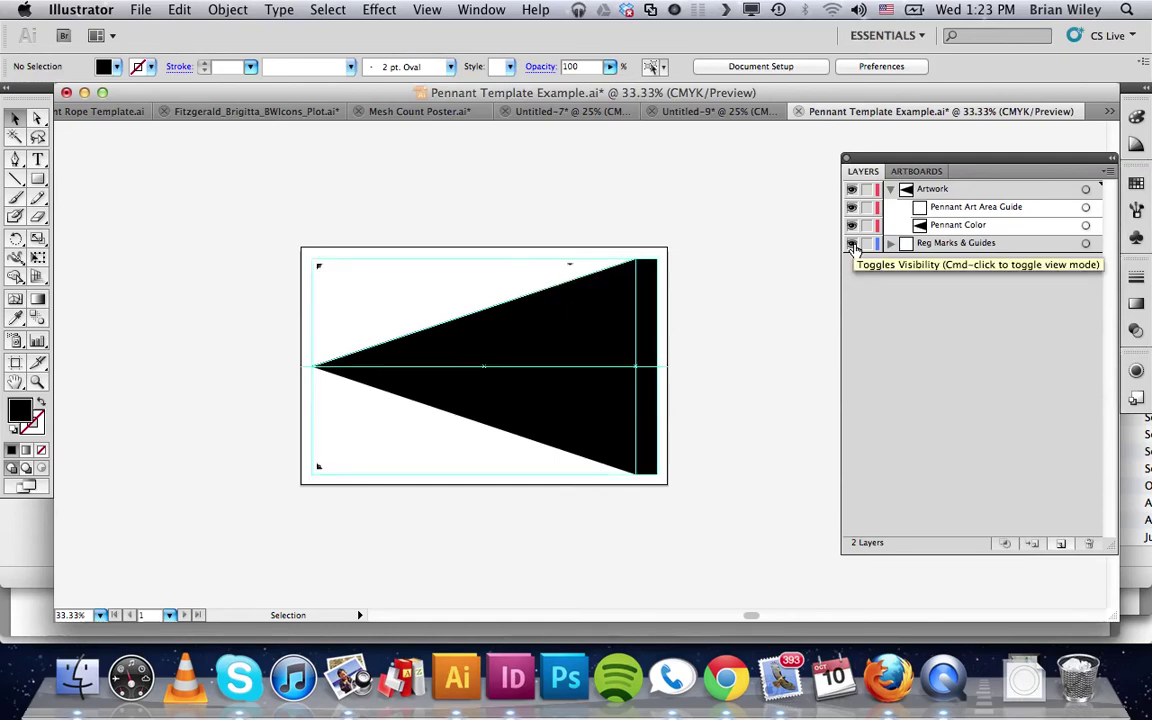
click(852, 245)
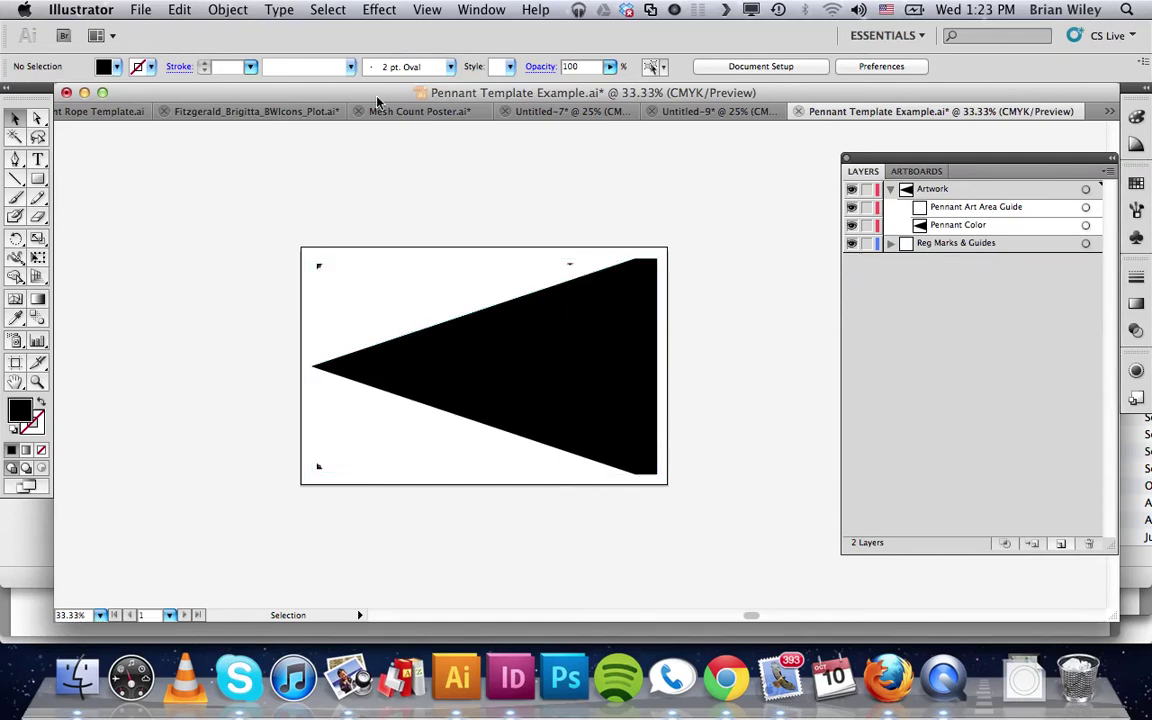
click(281, 116)
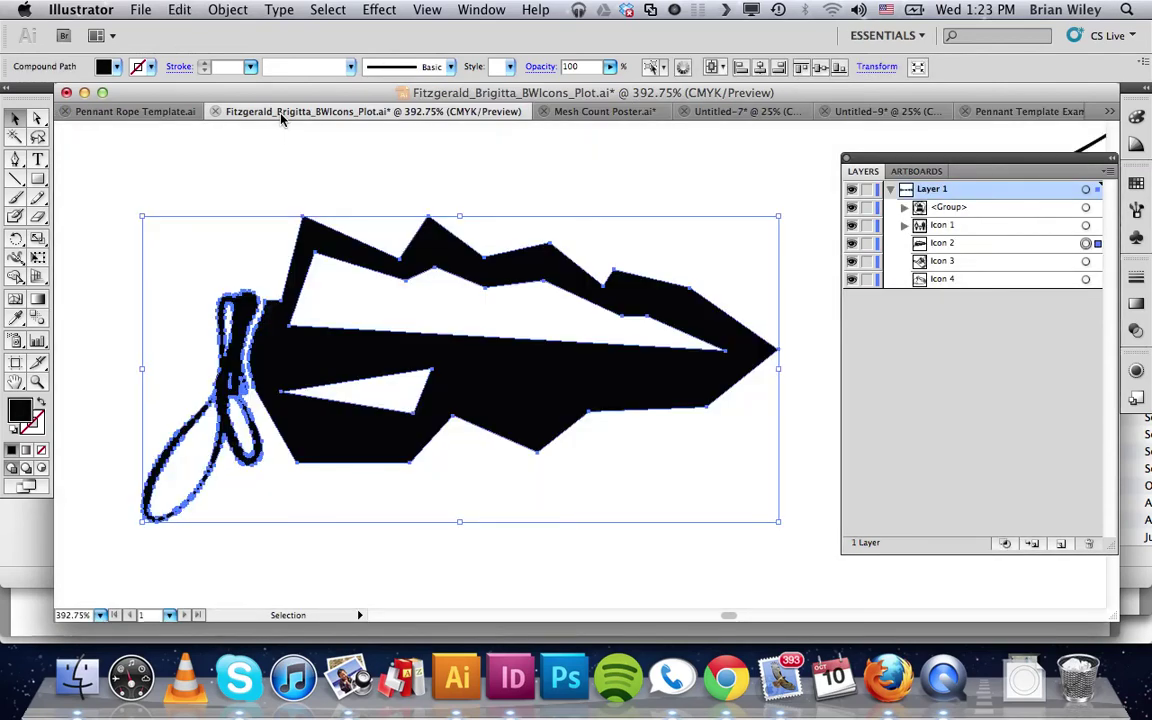
click(995, 112)
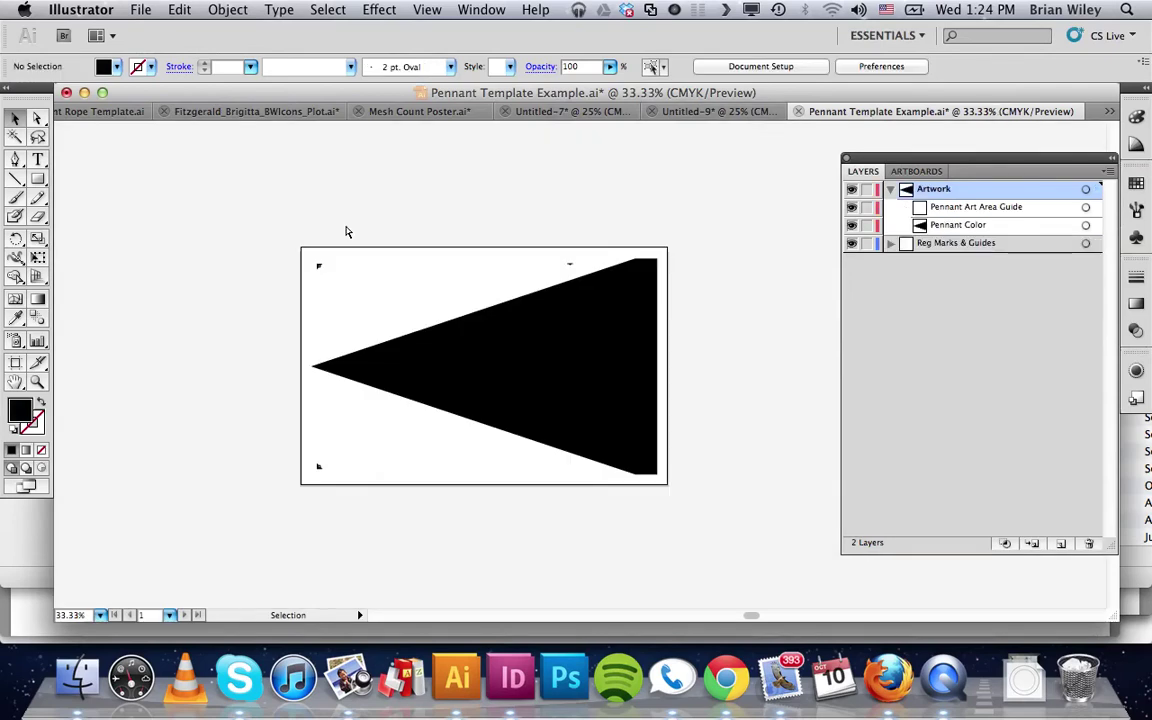
key(super+v)
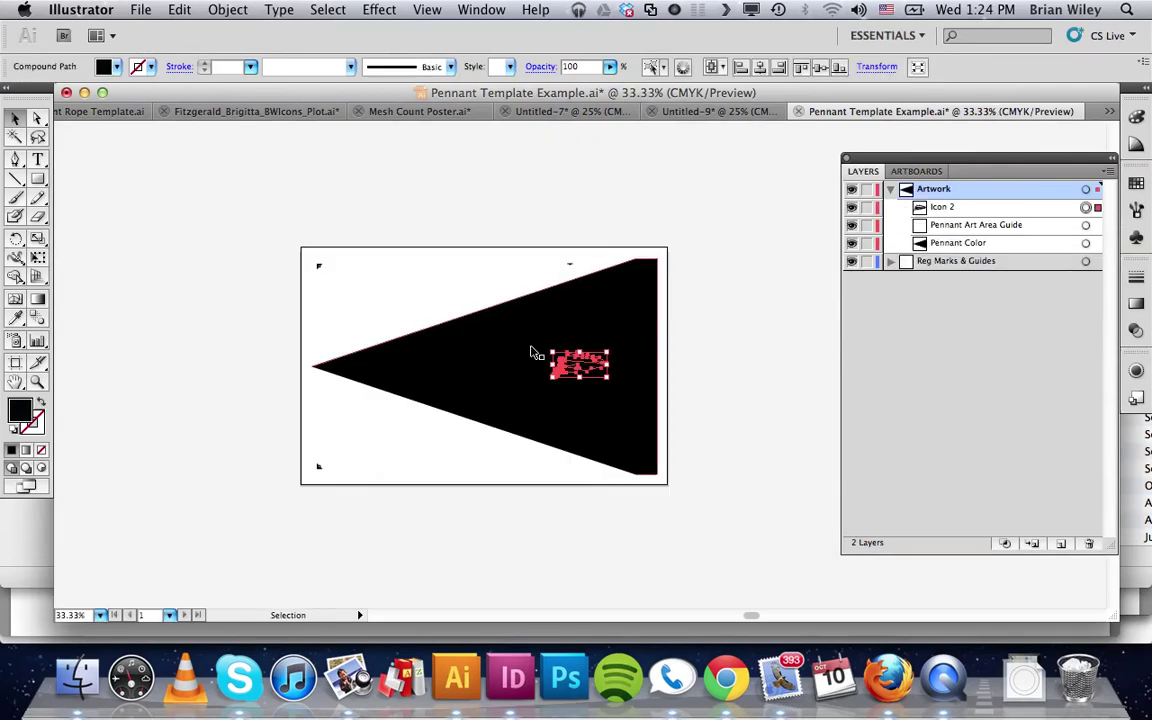
drag(568, 366, 208, 224)
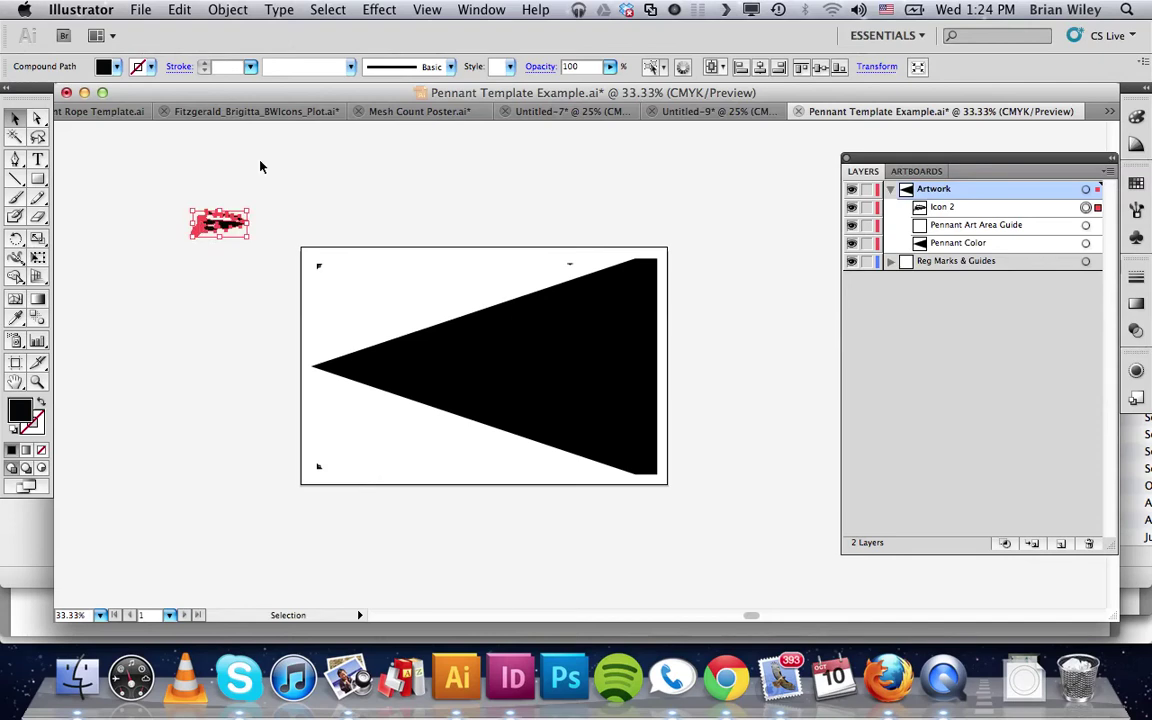
click(561, 388)
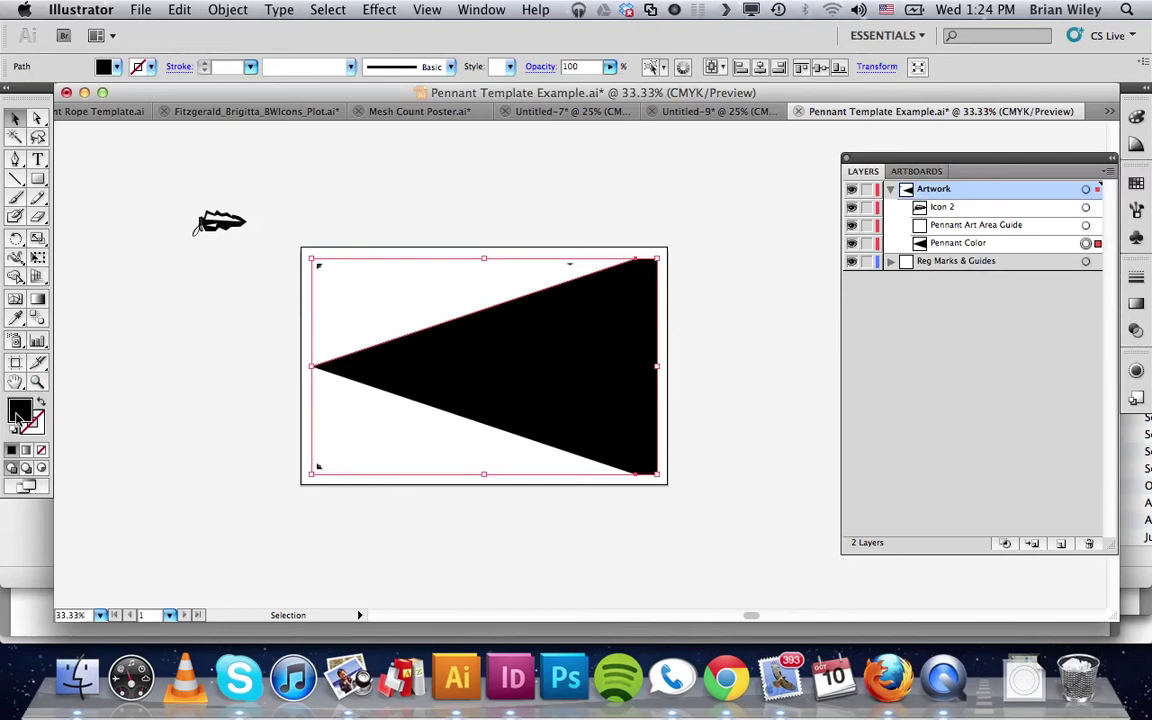
click(17, 414)
- Fill the pennant with bright green 7FC931
double_click(17, 414)
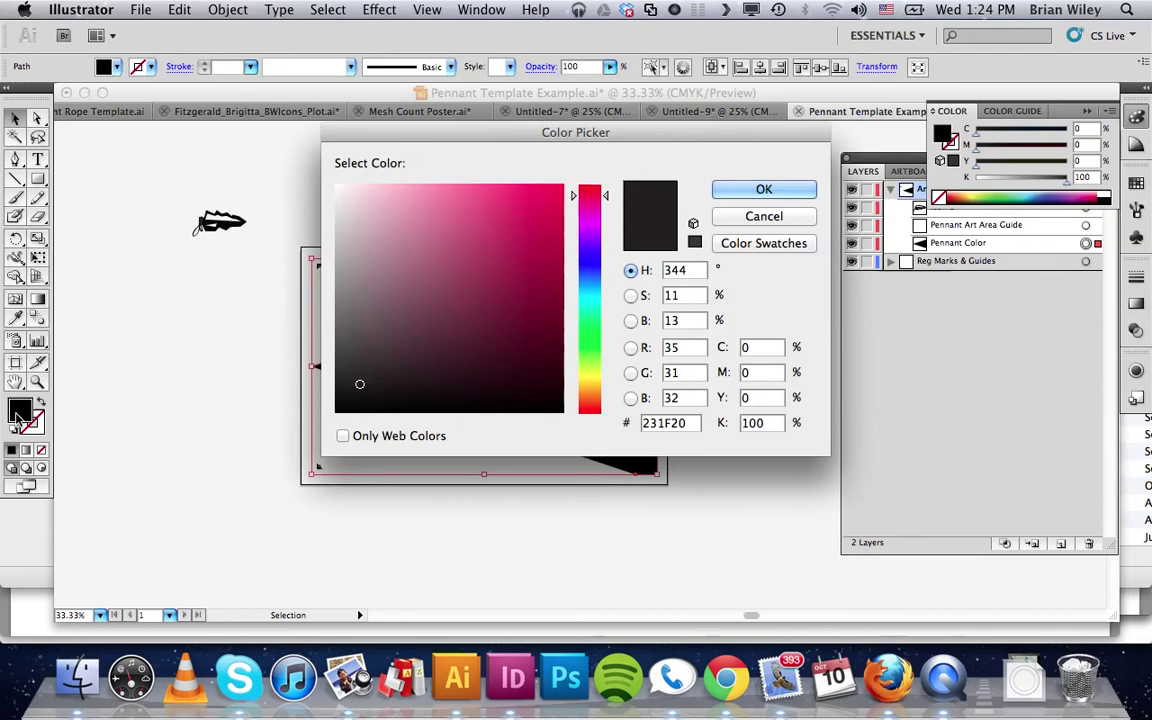
click(590, 298)
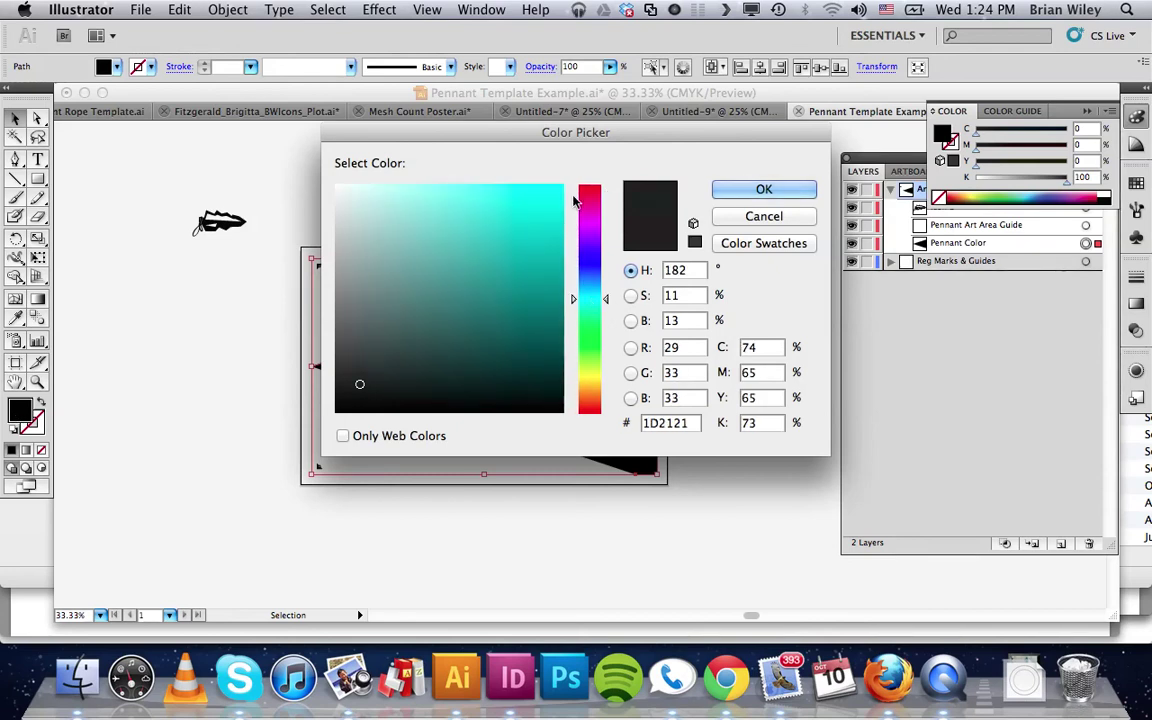
click(590, 357)
click(508, 232)
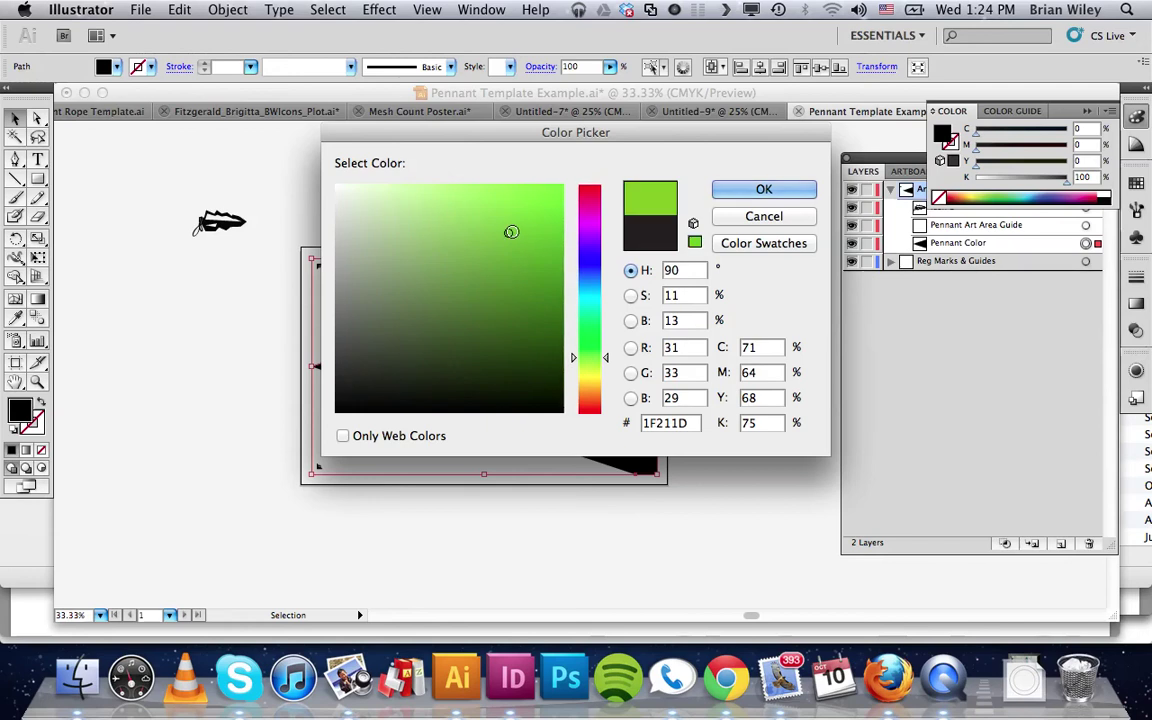
click(755, 190)
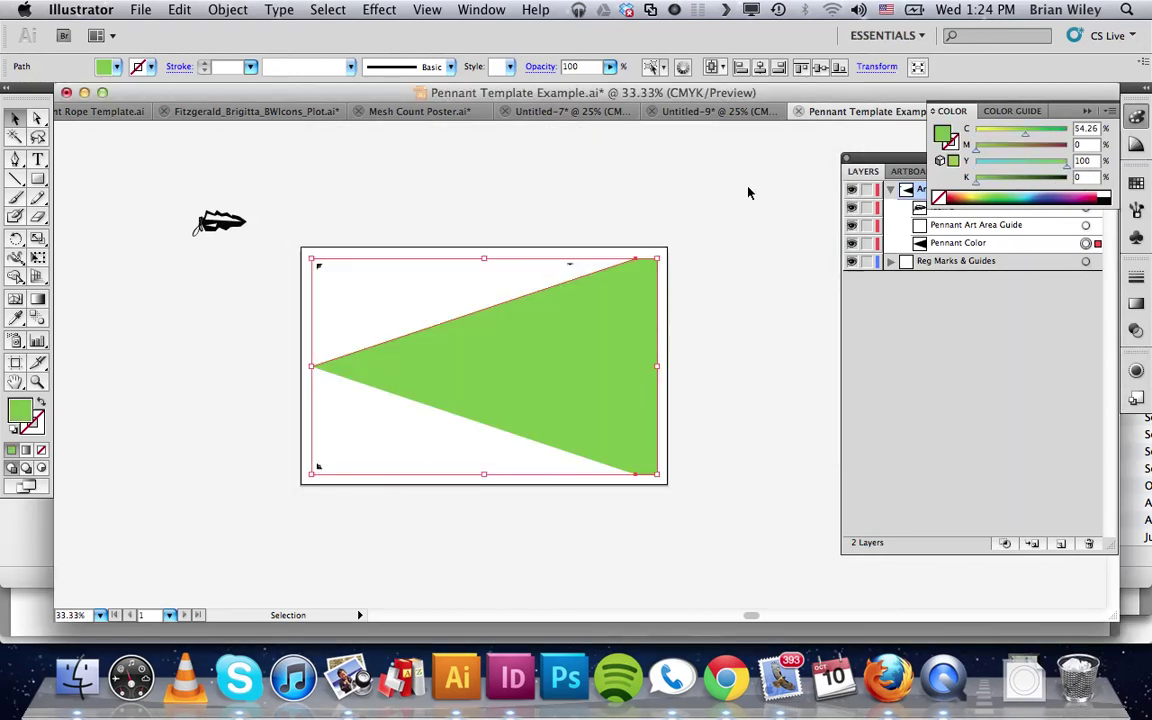
click(619, 179)
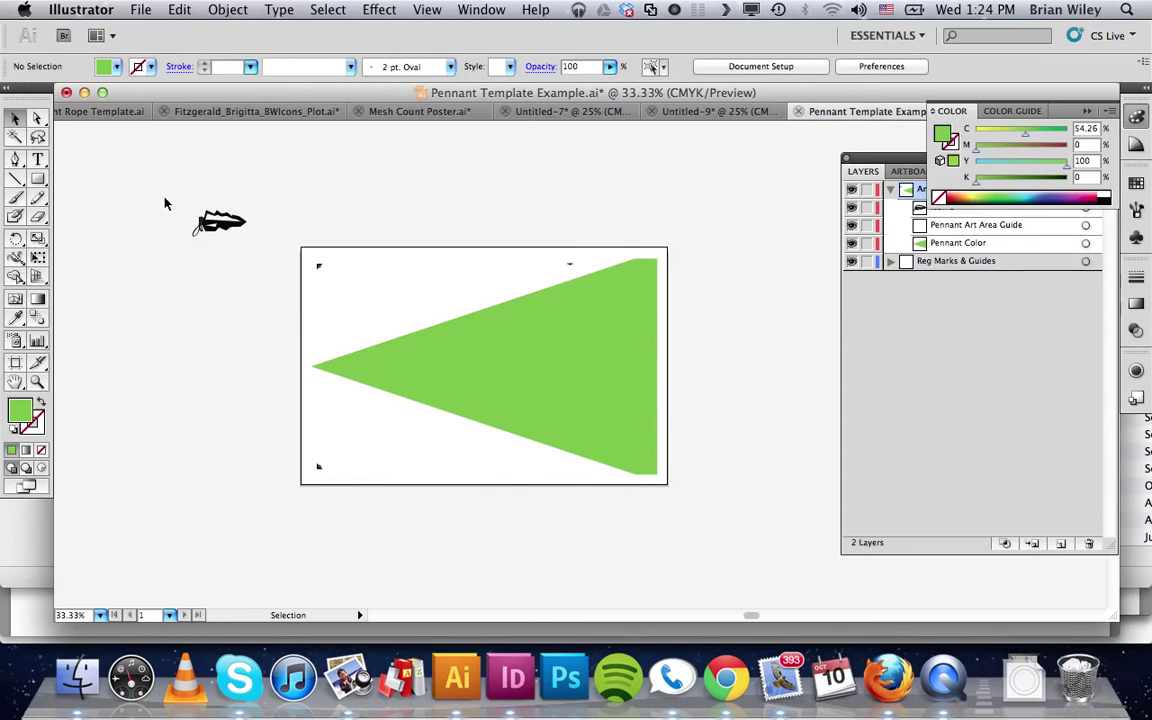
- Fill the pasted icon with bright blue 065FFC
drag(164, 195, 270, 253)
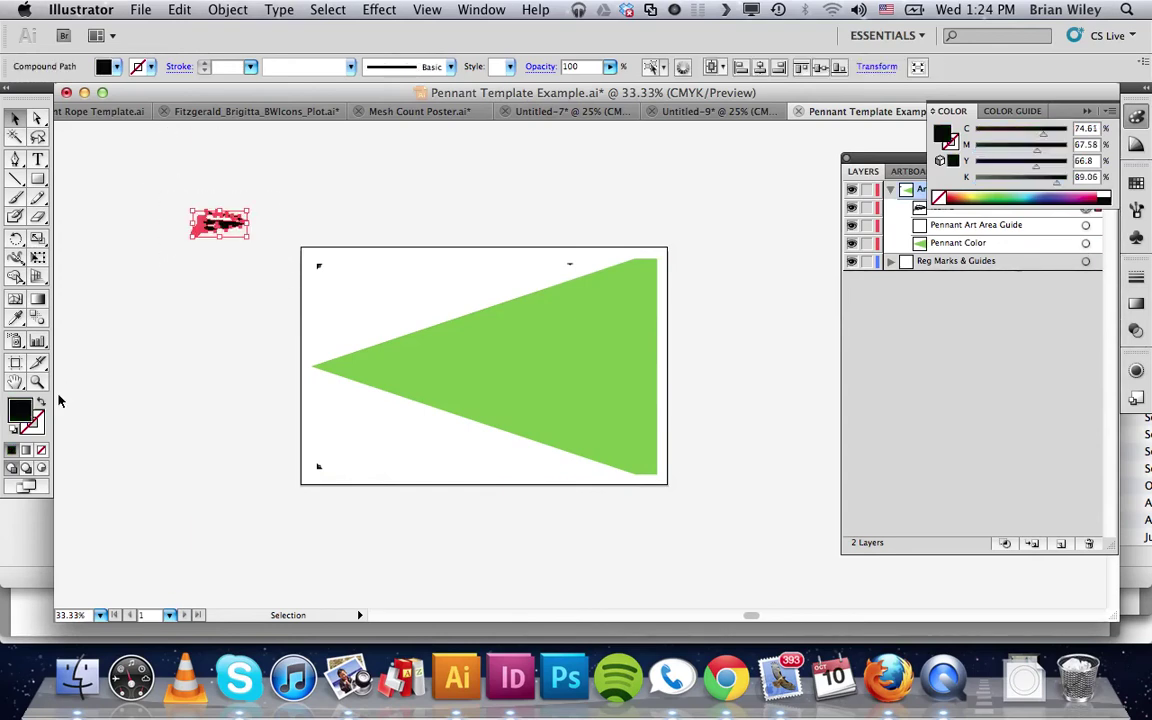
double_click(18, 411)
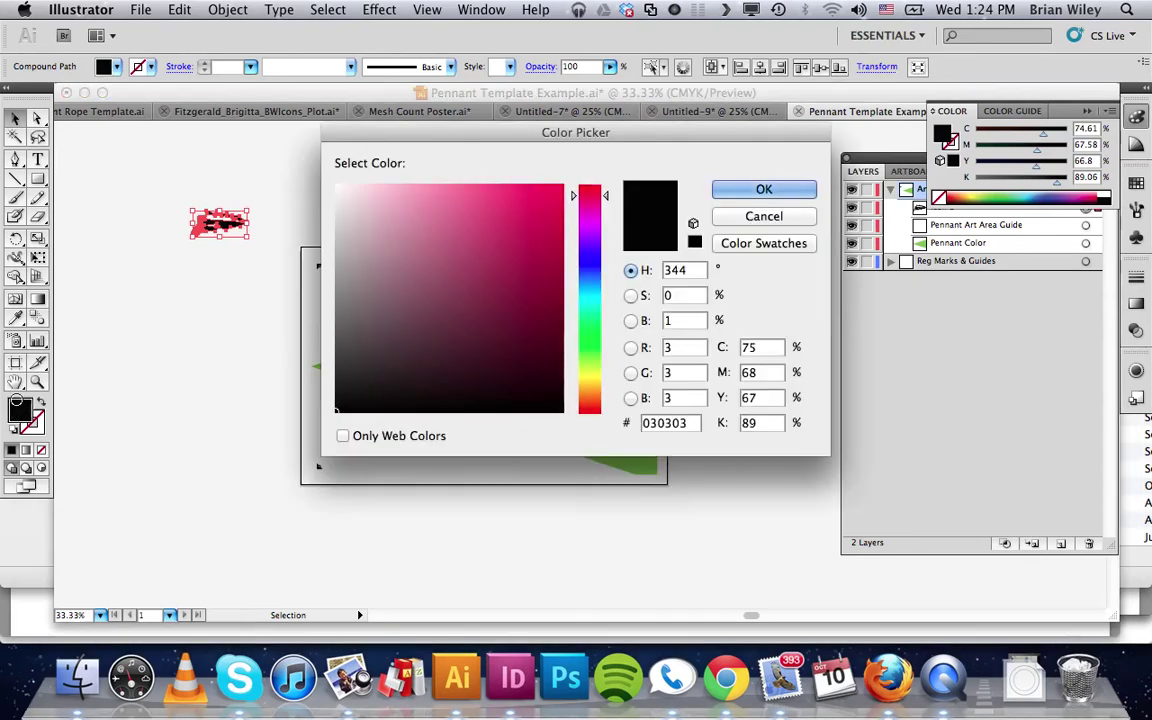
click(592, 276)
click(558, 187)
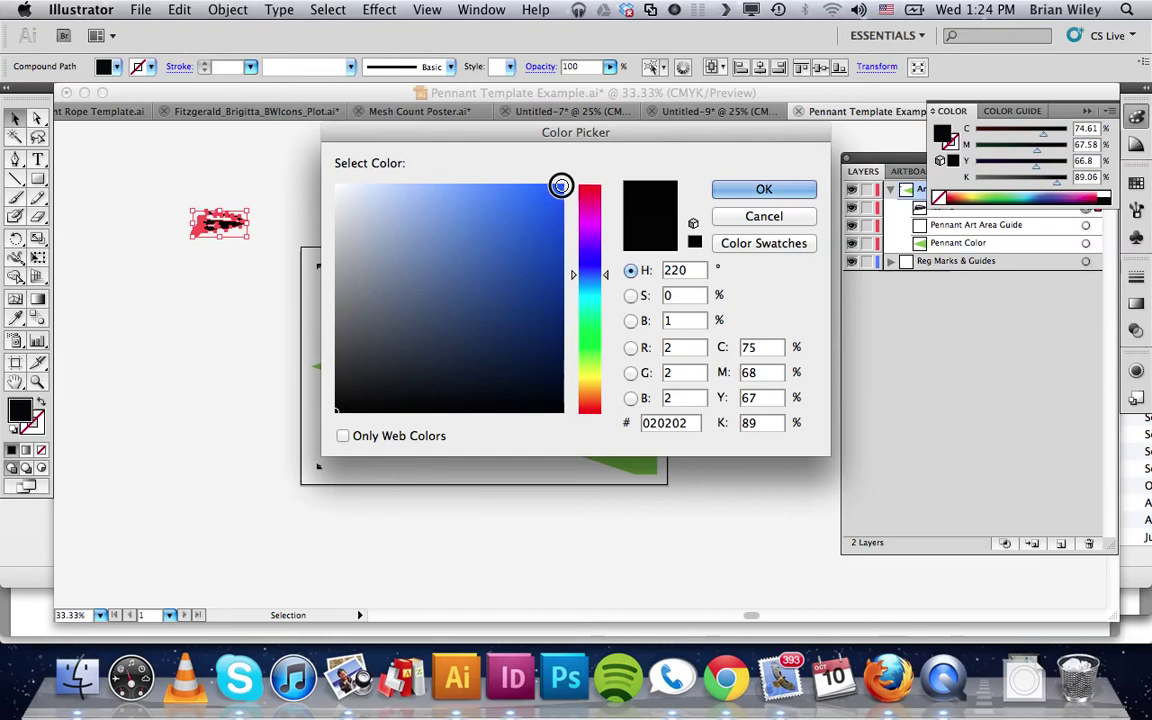
click(758, 189)
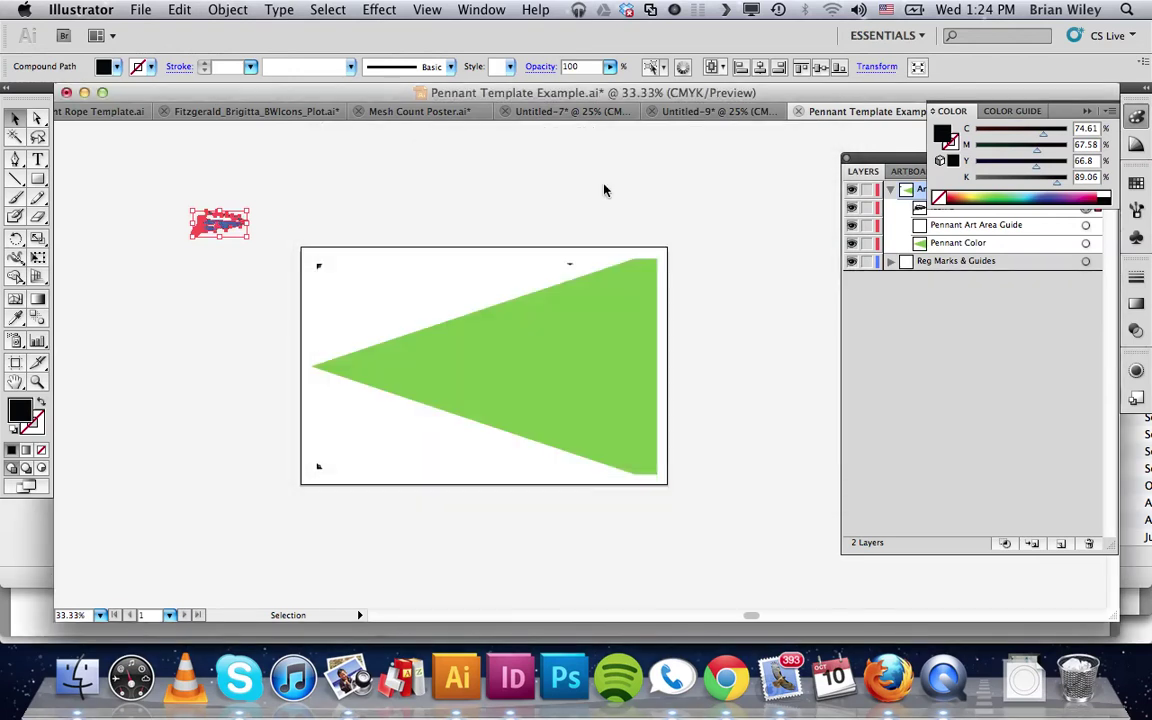
- Rotate the blue icon 180° and move it onto the green pennant
click(272, 214)
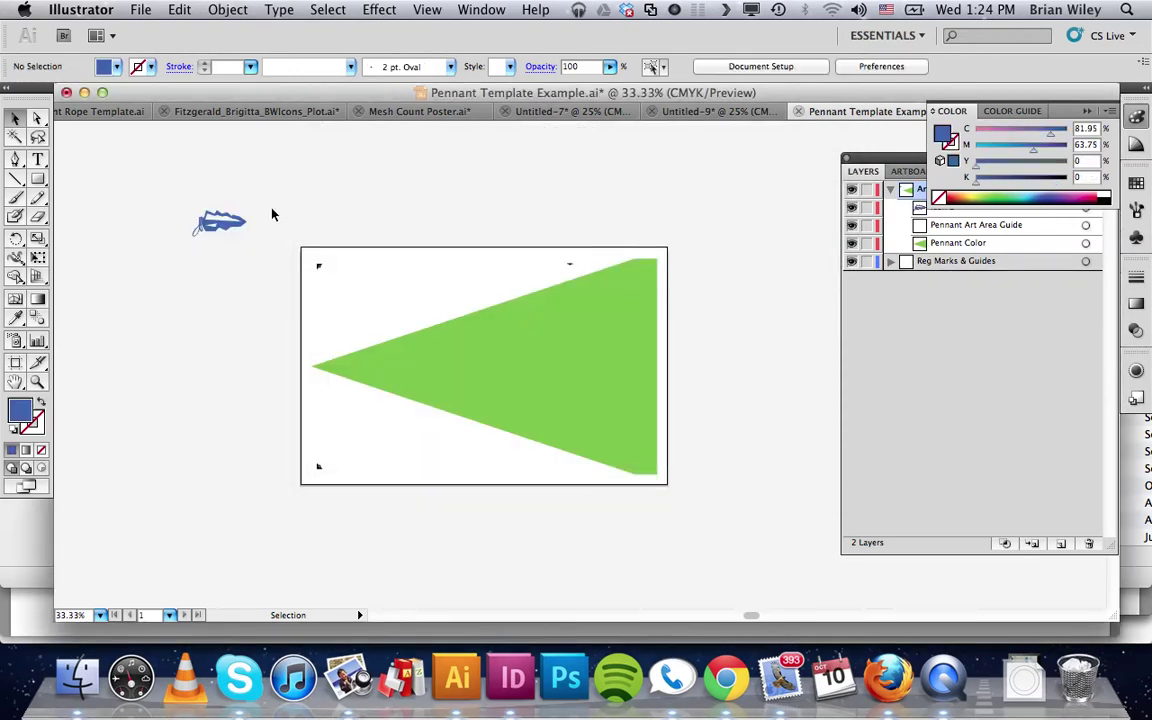
click(224, 231)
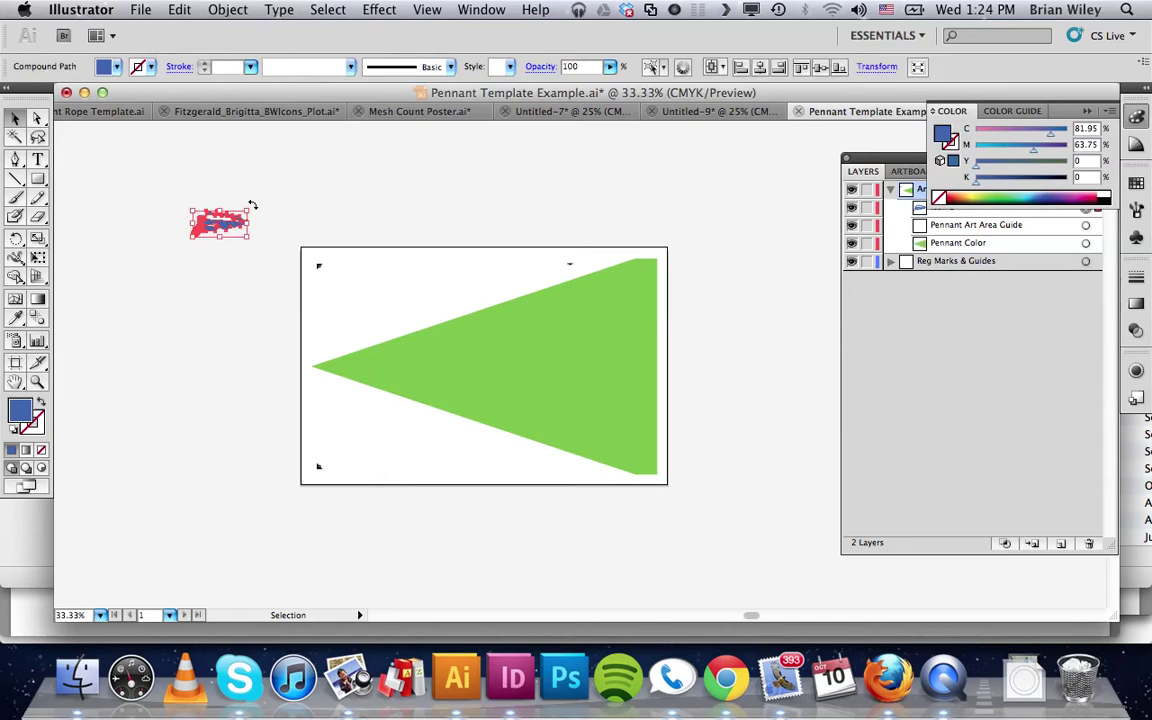
drag(252, 208, 170, 247)
drag(236, 224, 605, 374)
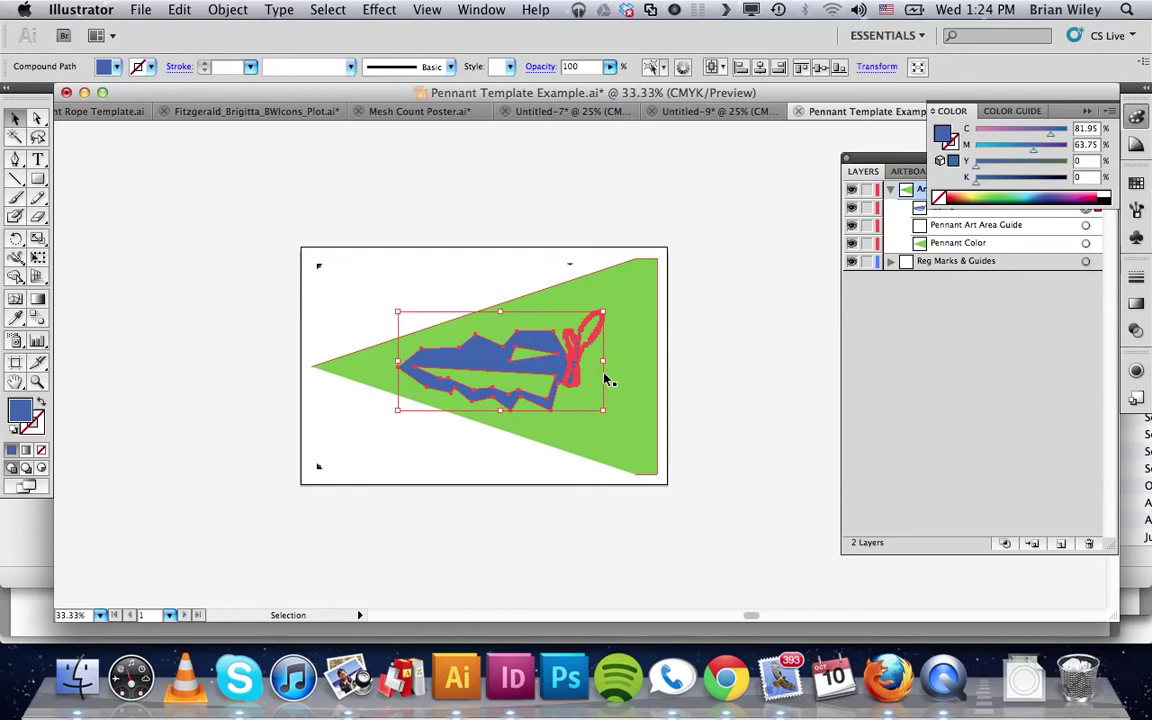
- Shrink the icon slightly from its left side and nudge it further right on the pennant
shift+click(399, 355)
drag(398, 359, 416, 360)
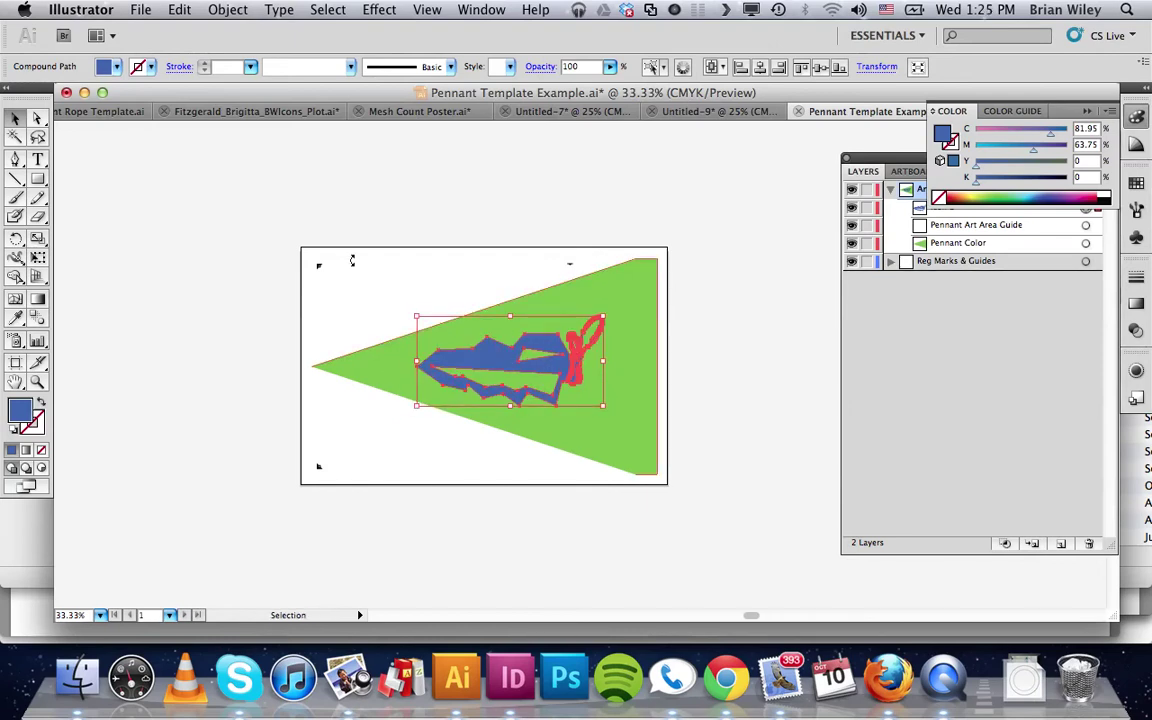
click(406, 228)
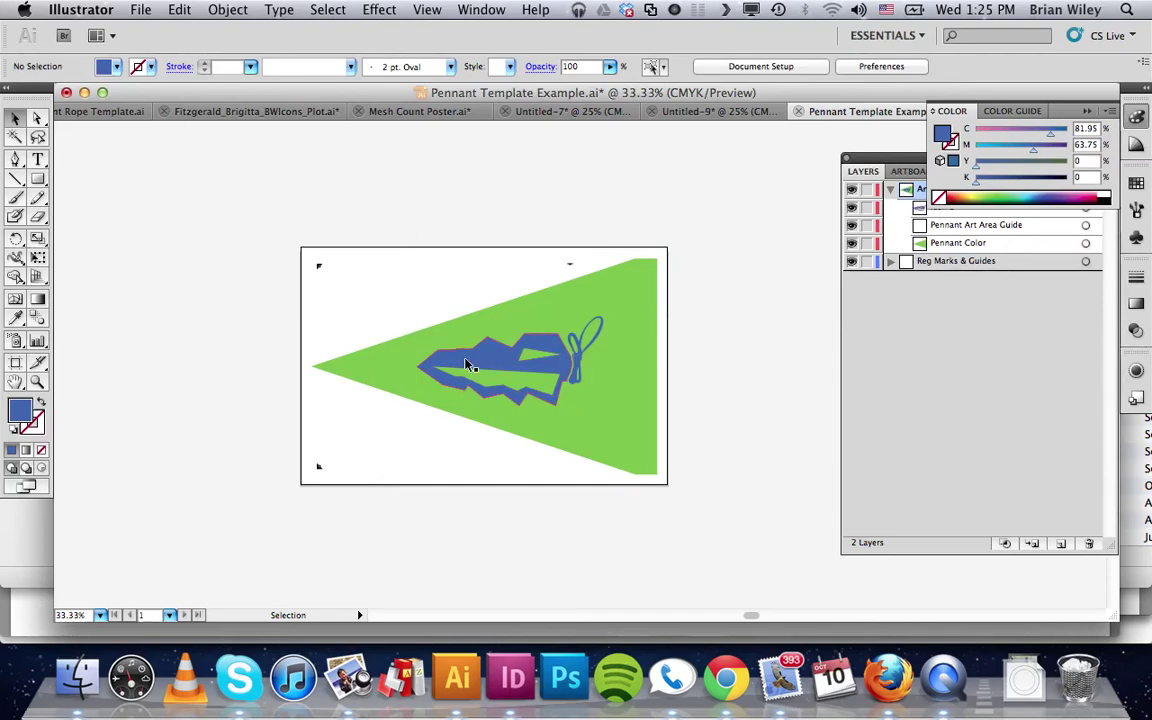
drag(478, 360, 505, 350)
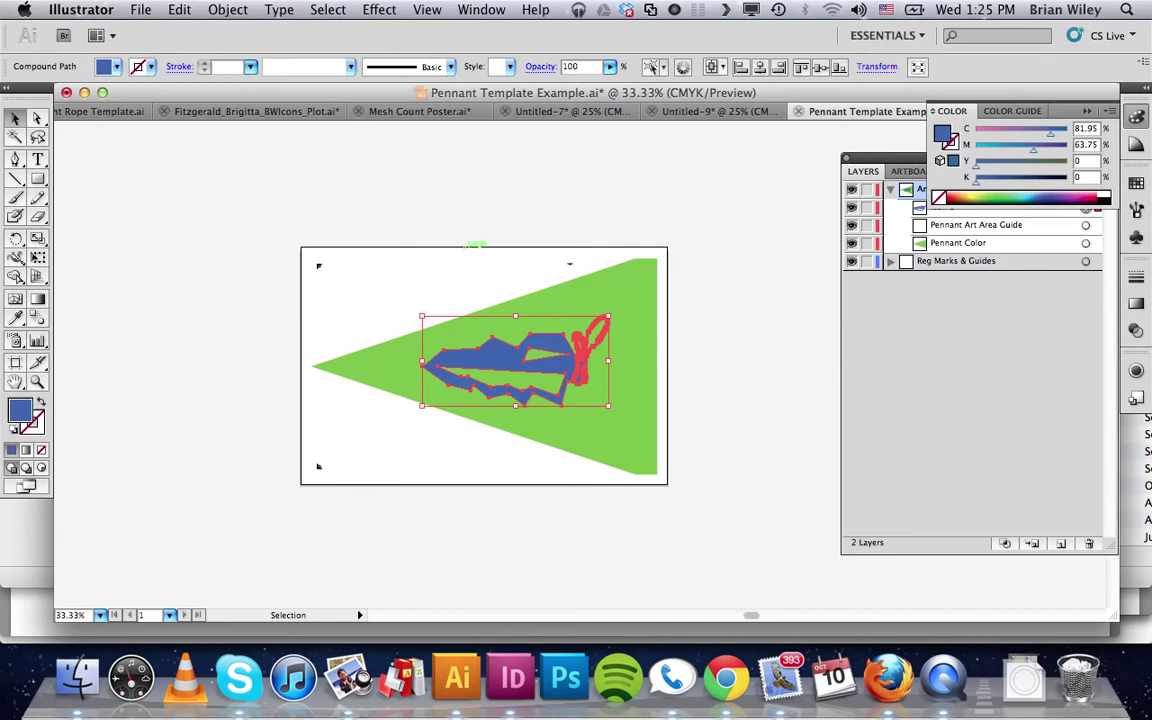
- Create an Offset Path of 0.125 in around the blue icon
click(228, 9)
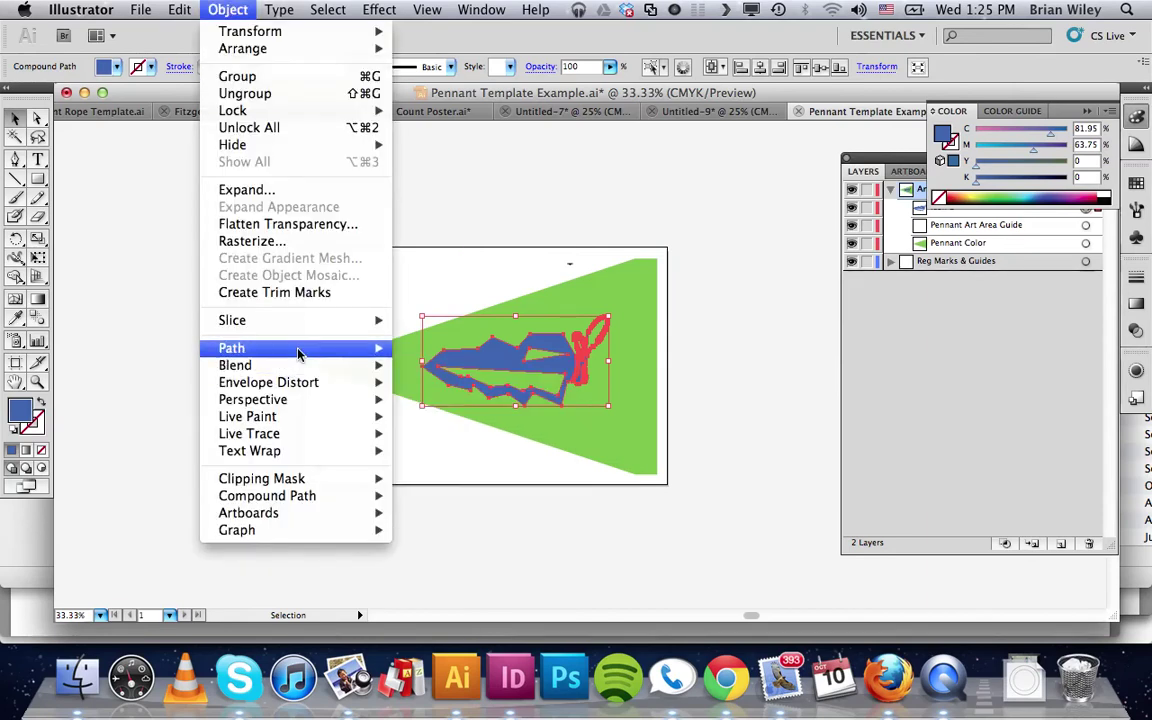
mouse_move(297, 353)
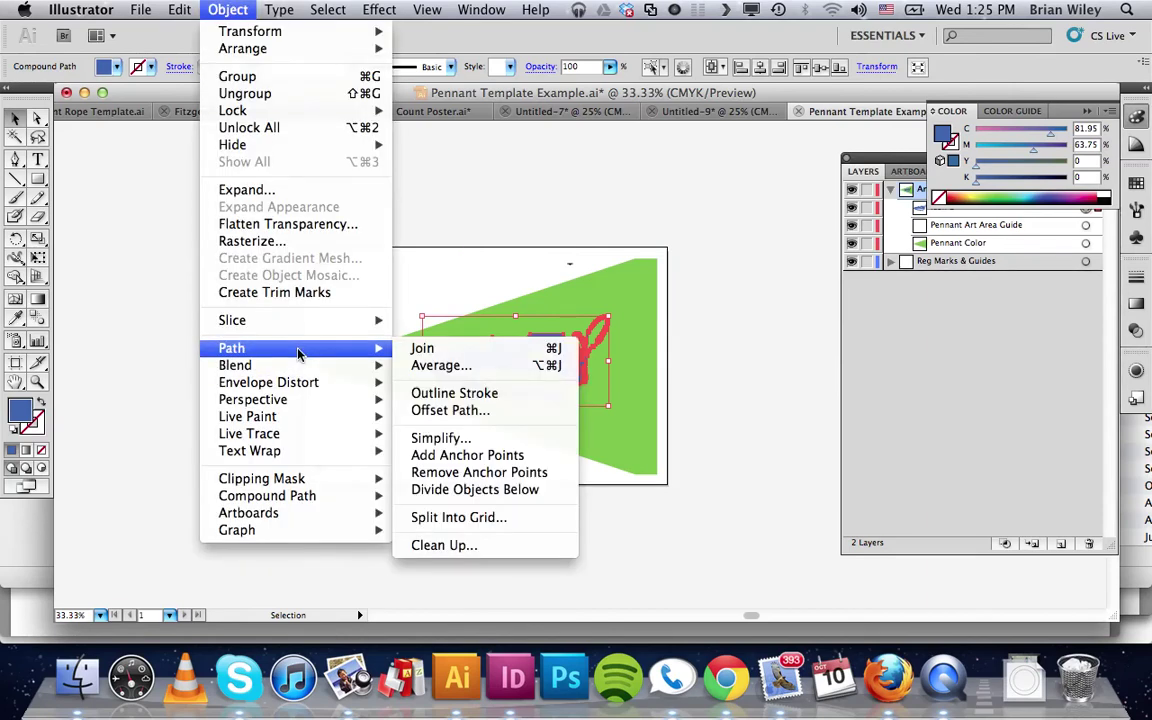
click(445, 411)
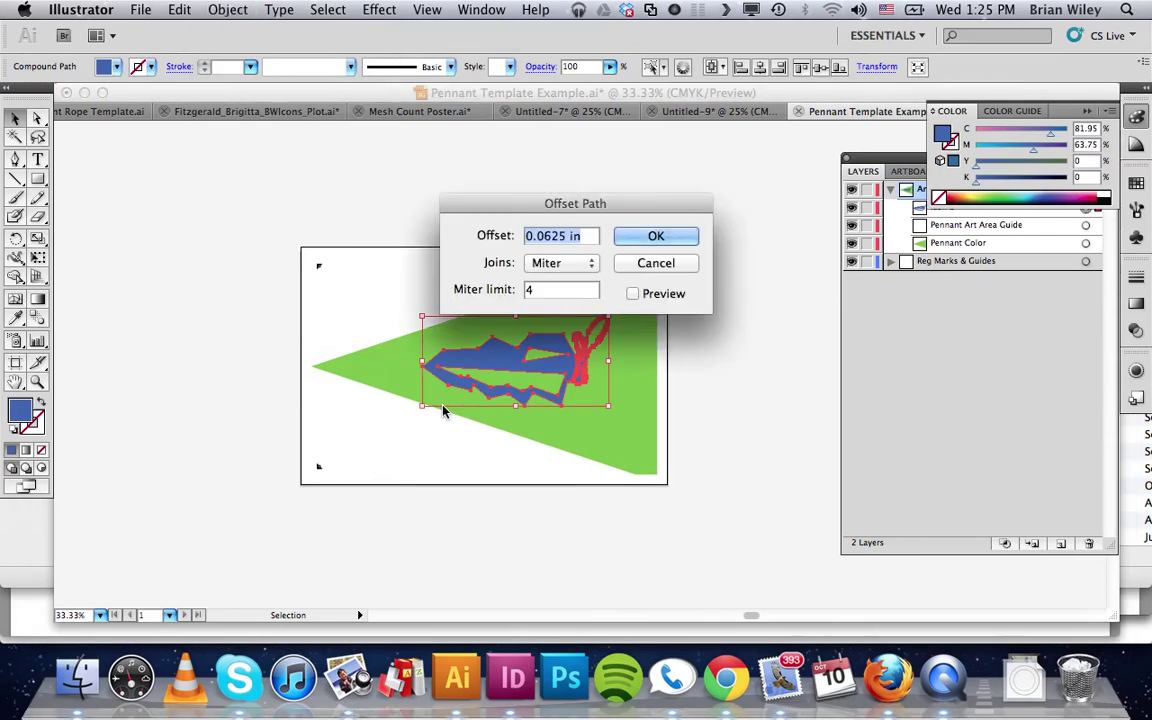
click(634, 294)
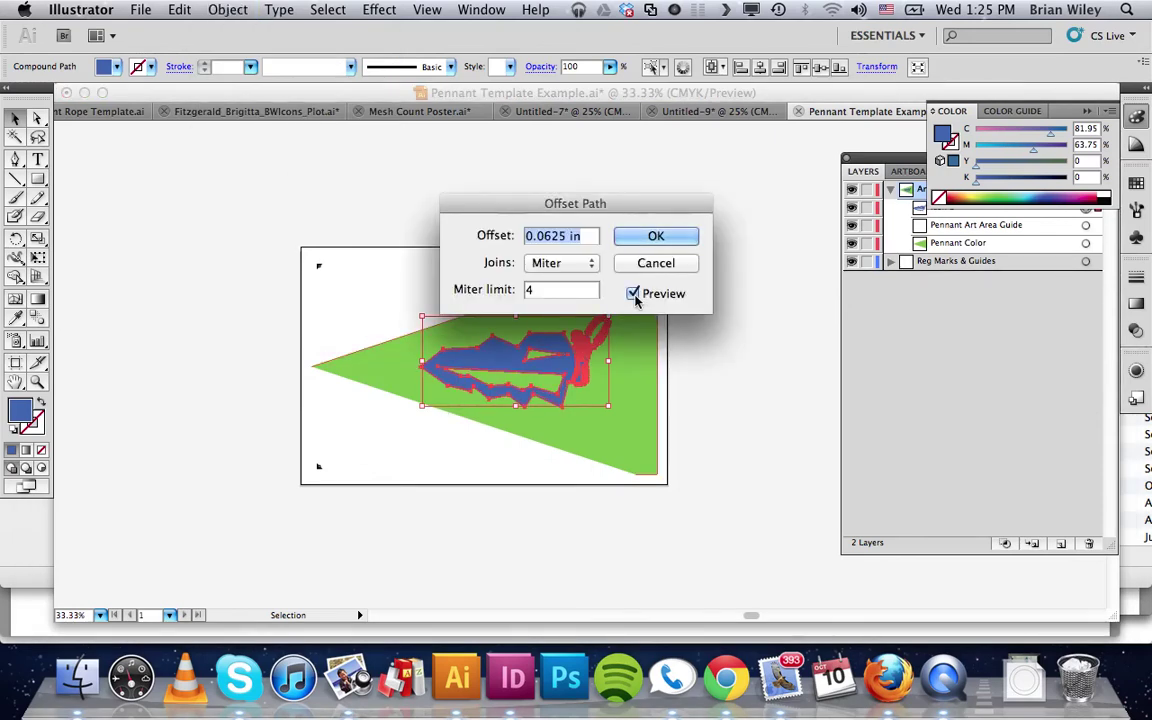
drag(564, 237, 545, 236)
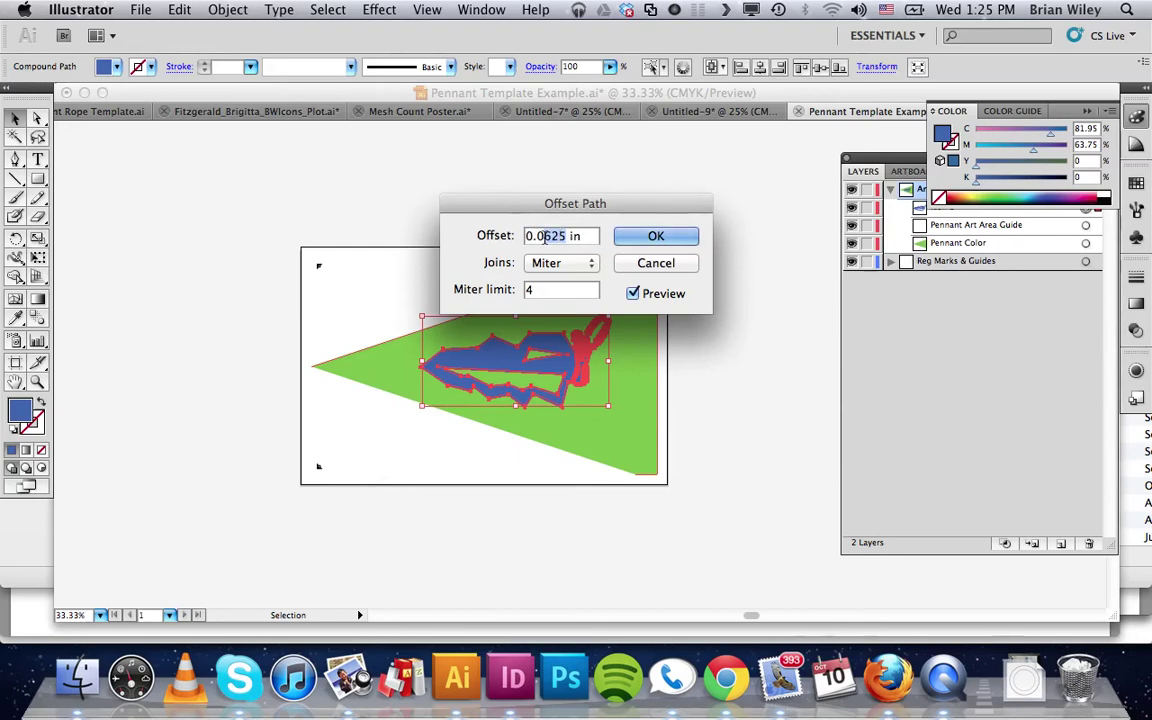
text(125)
click(541, 236)
key(BackSpace)
click(652, 235)
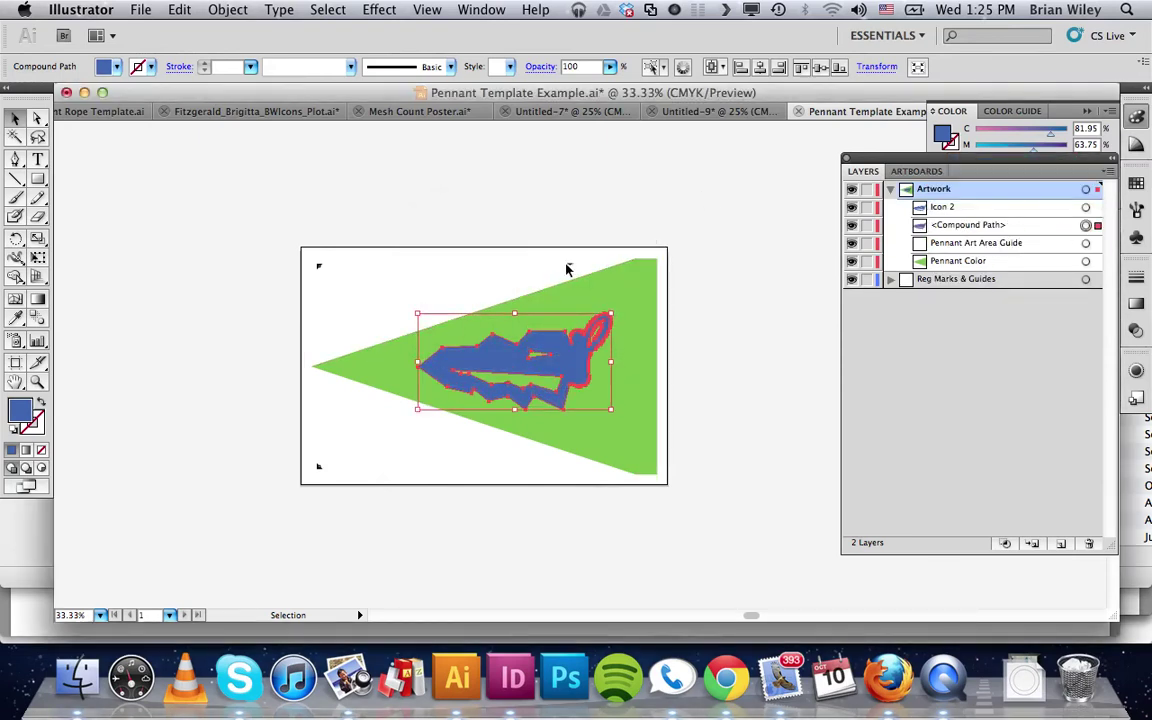
- Fill the offset outline with web-safe white #FFFFFF
double_click(22, 410)
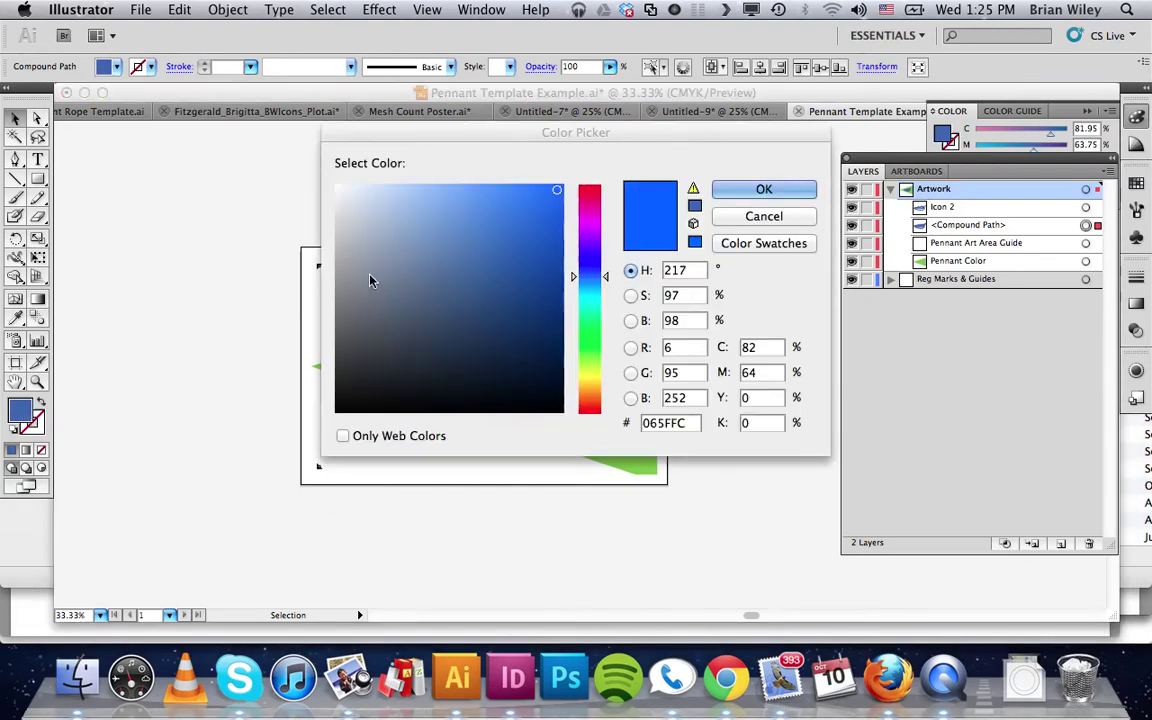
click(343, 436)
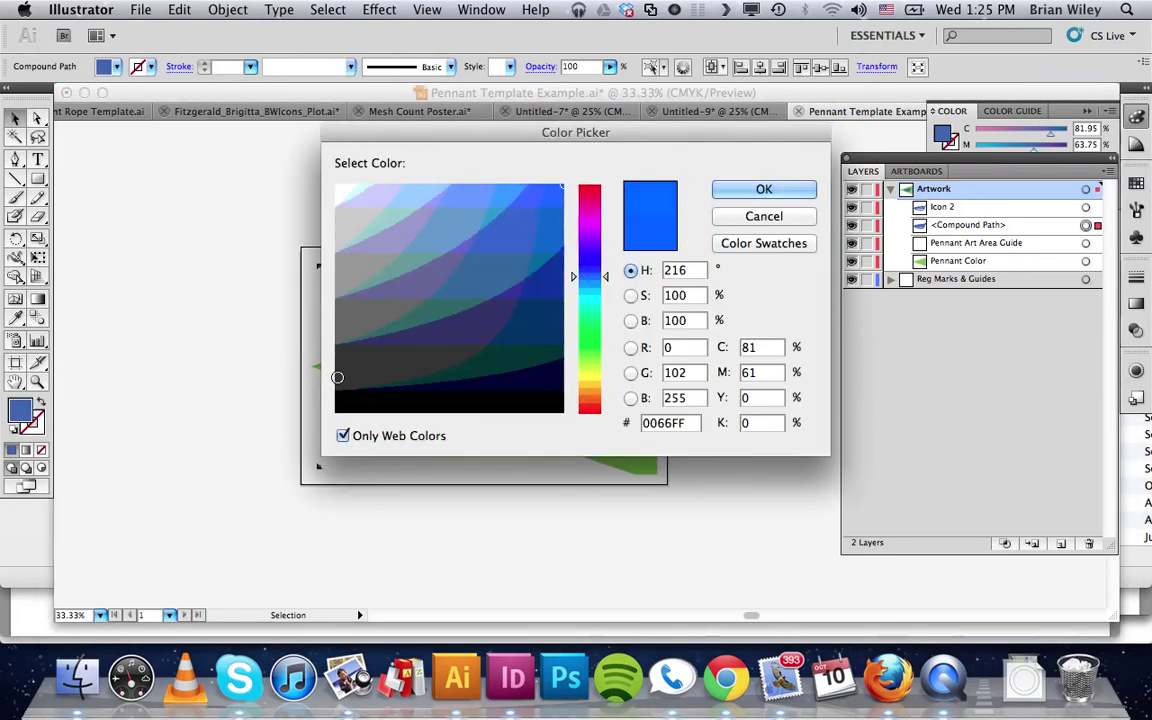
click(338, 188)
click(762, 189)
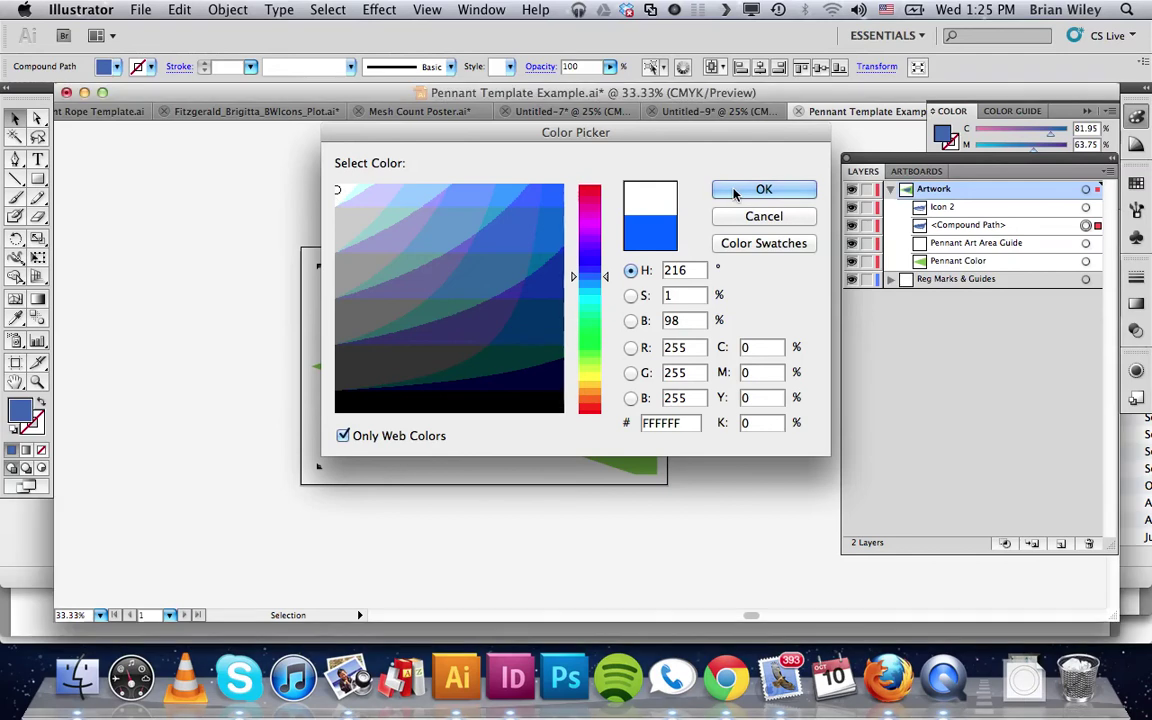
click(264, 210)
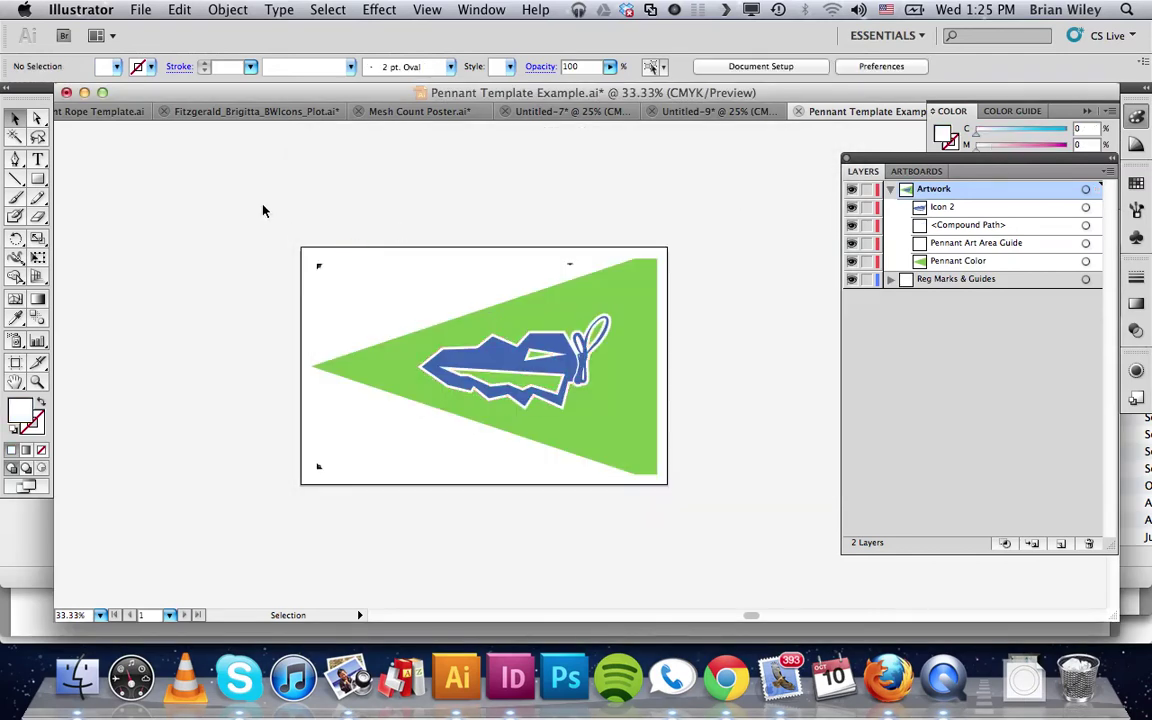
click(37, 381)
- Lock Icon 2 and delete the long and small green triangle holes from the white outline
drag(427, 320, 587, 411)
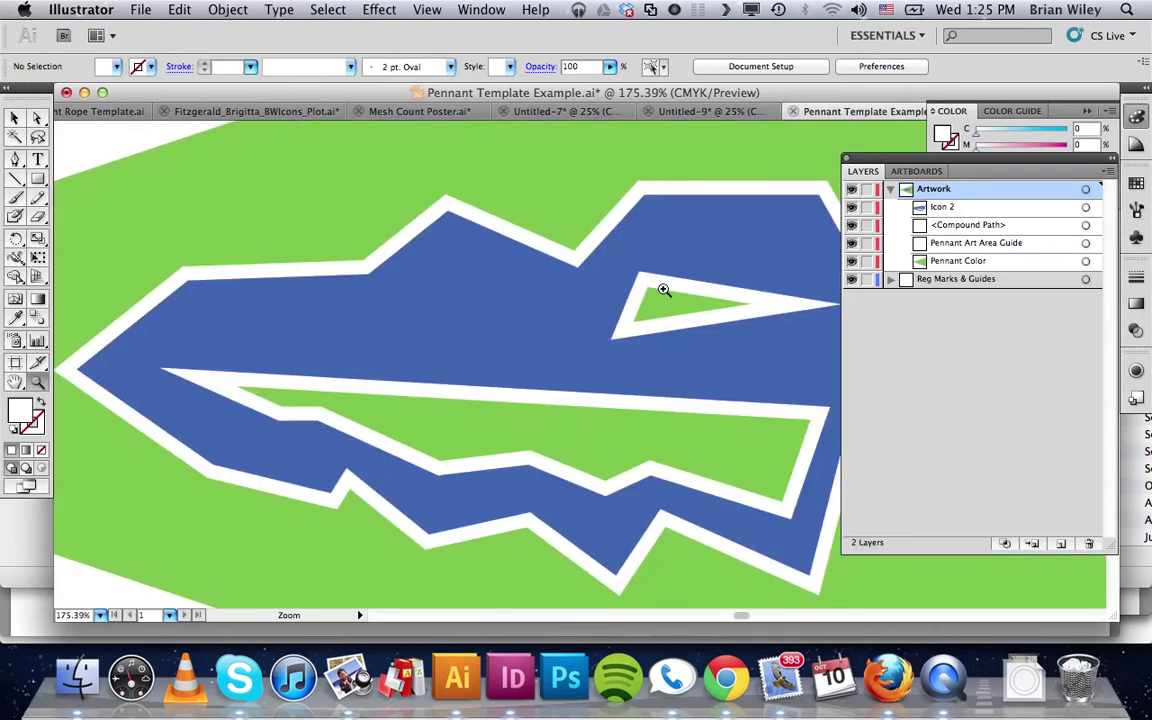
scroll(663, 289, down, 1)
click(866, 206)
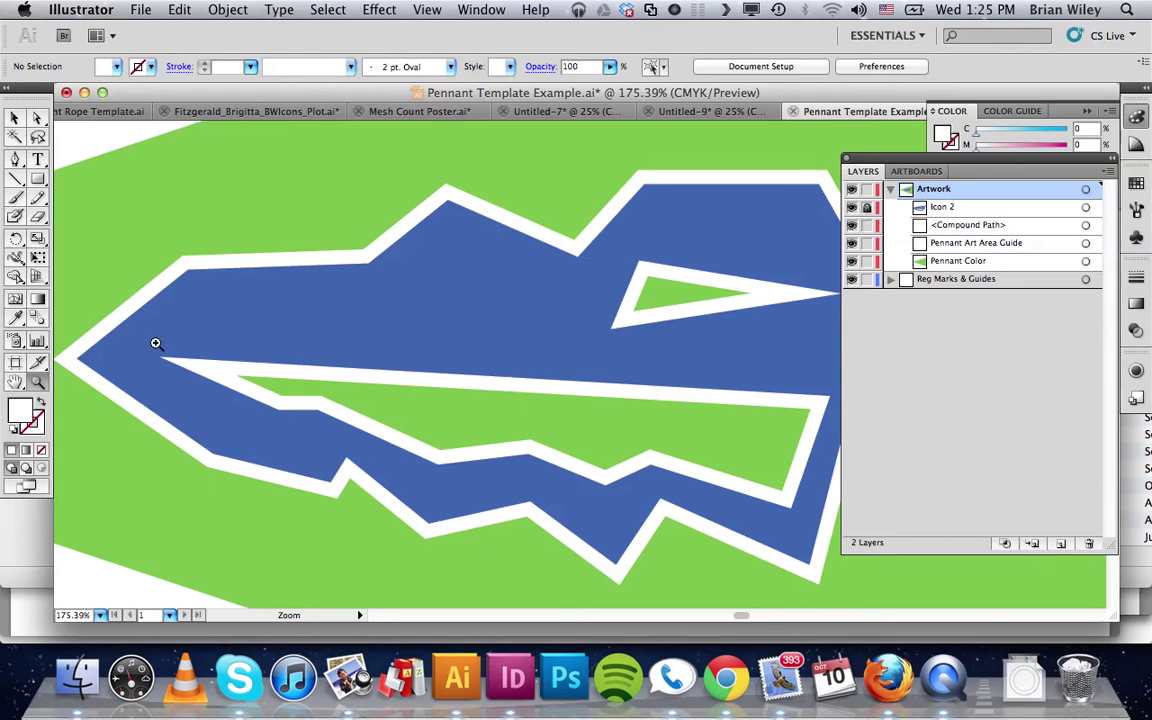
click(37, 119)
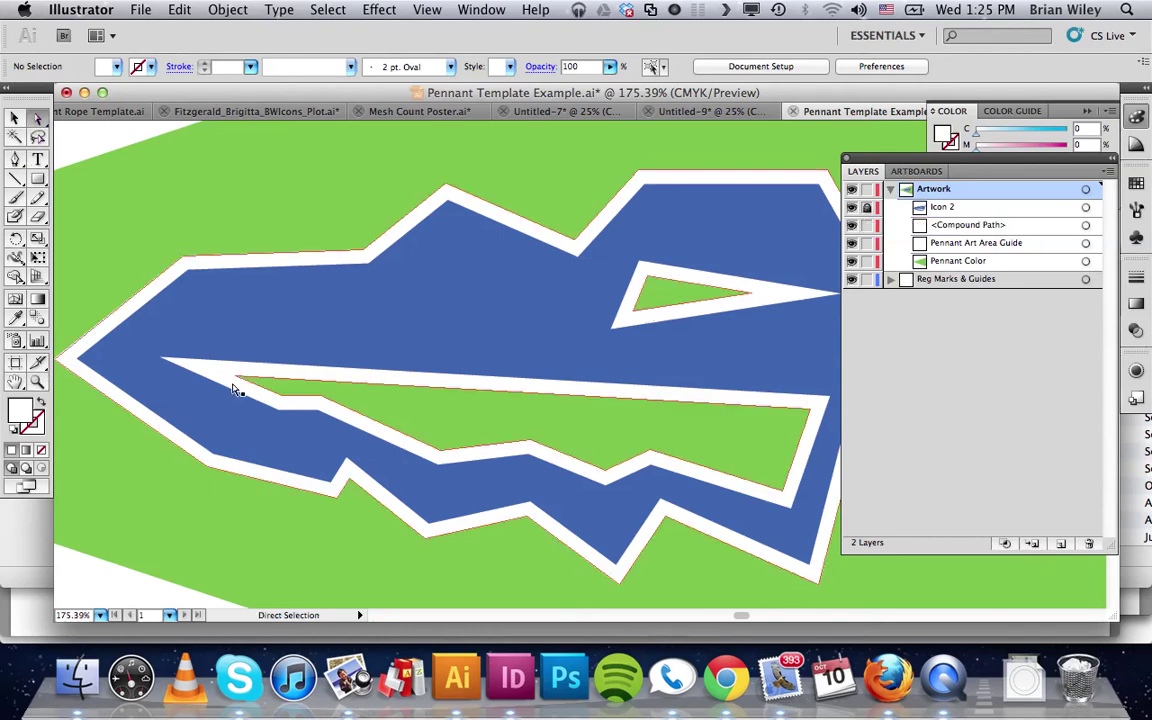
click(238, 379)
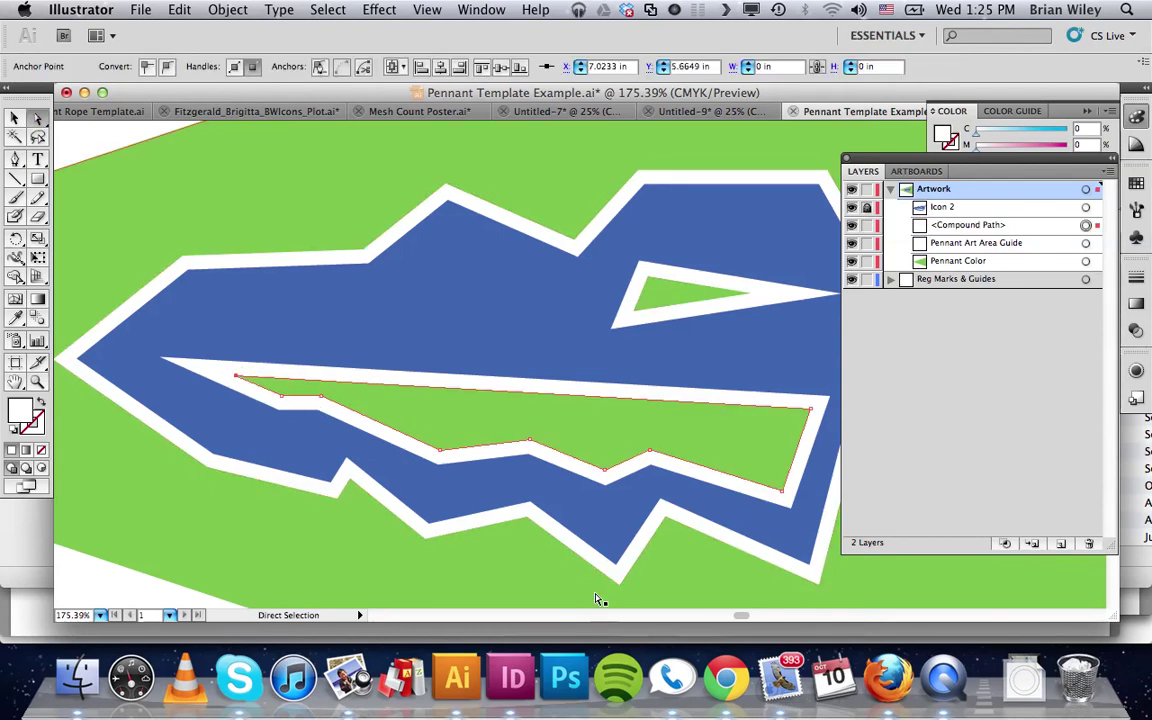
key(Delete)
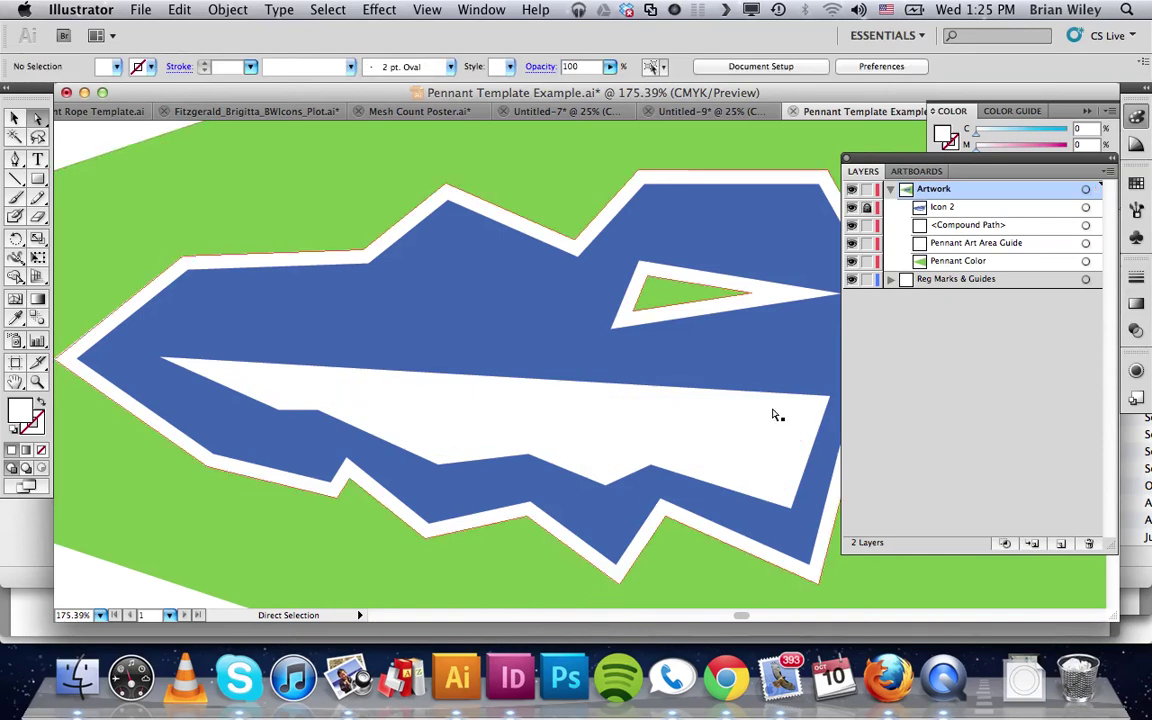
click(753, 296)
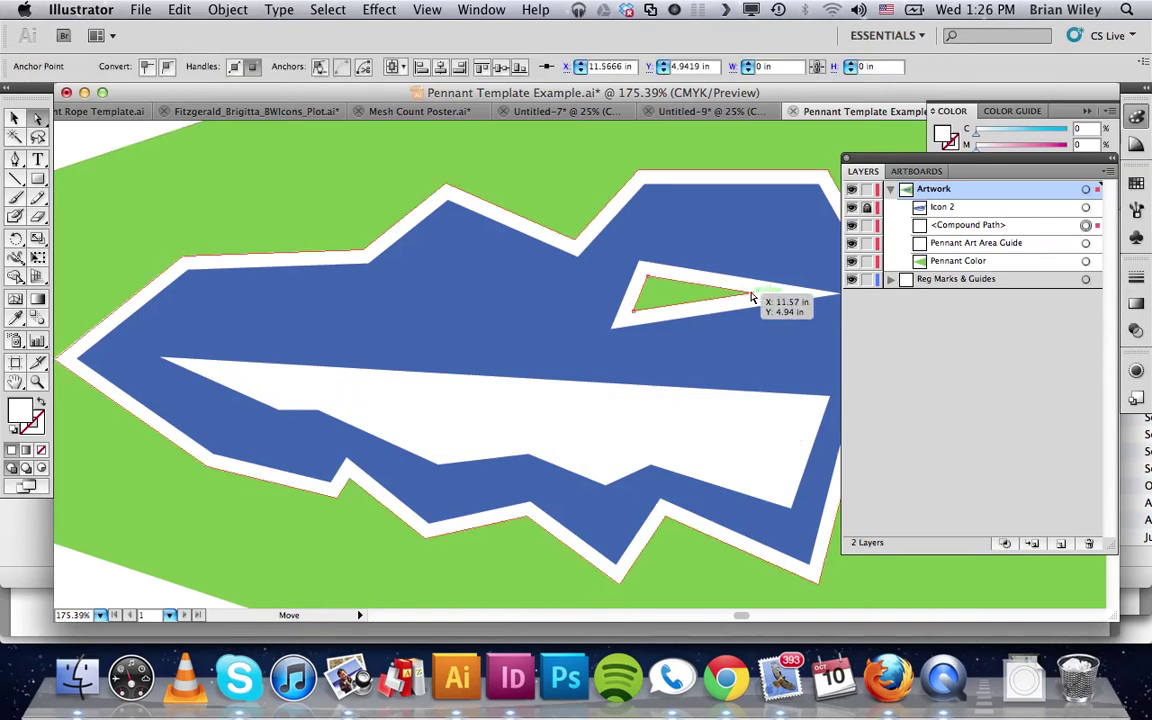
key(Delete)
- Remove the green hole inside the rope loop, then zoom back out to the whole pennant
scroll(663, 375, right, 5)
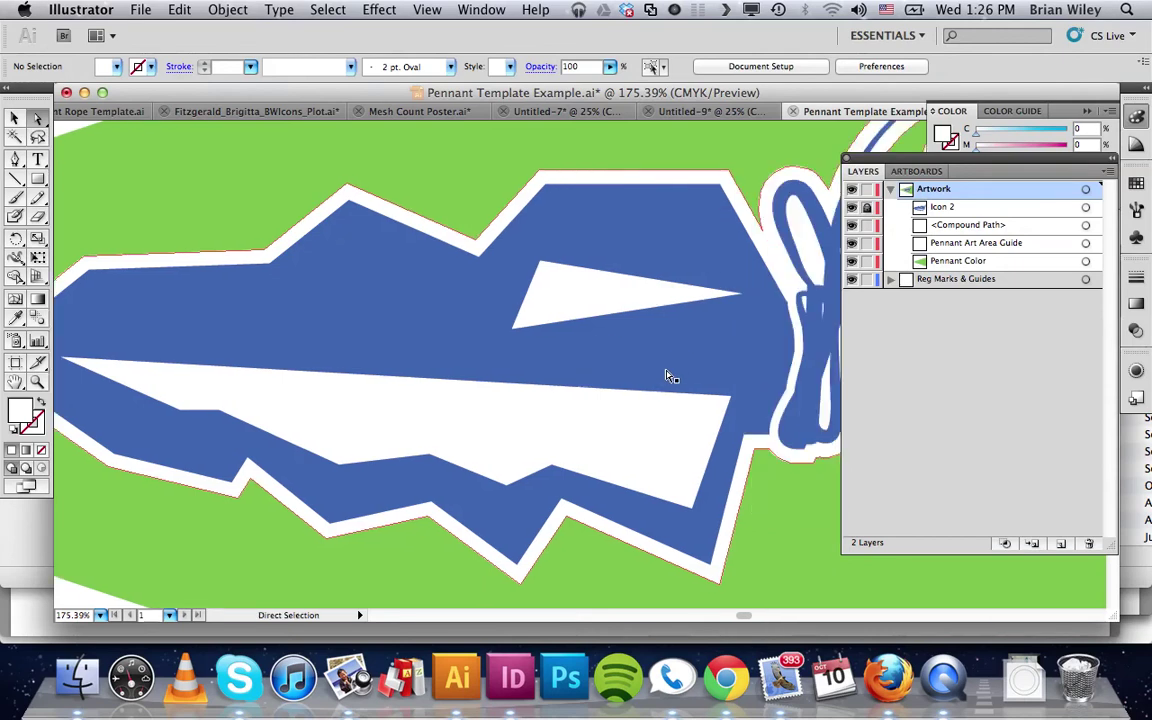
scroll(671, 377, right, 3)
scroll(671, 377, up, 2)
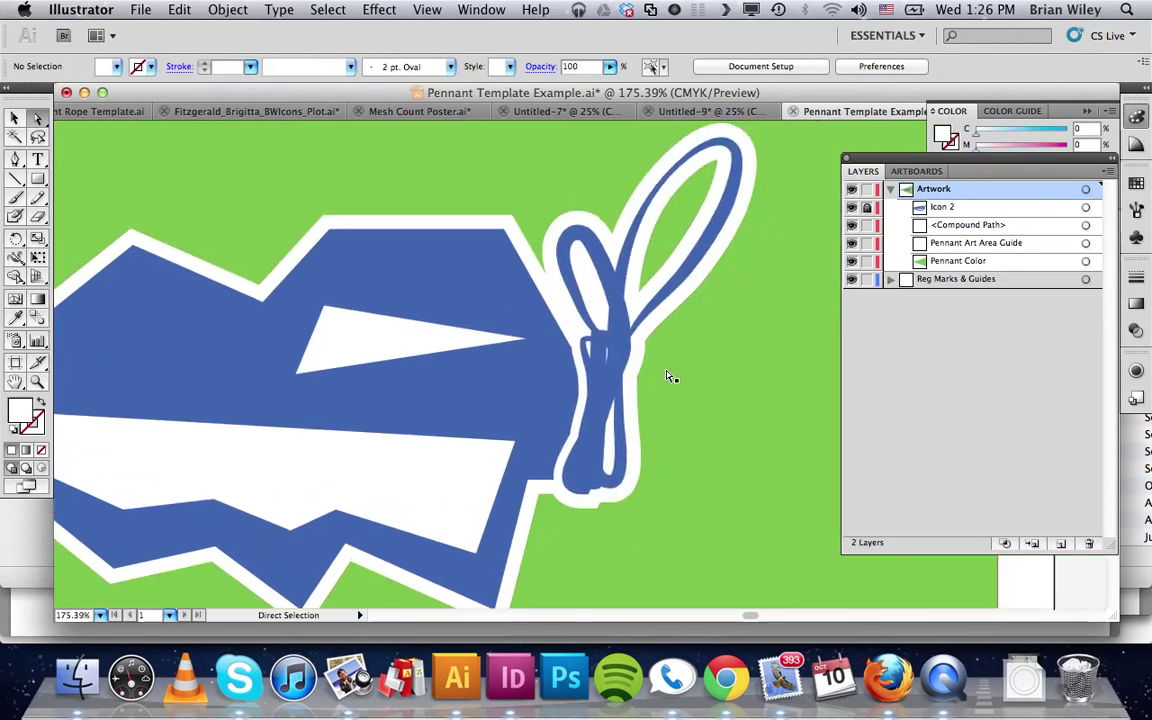
click(640, 290)
key(super+shift+a)
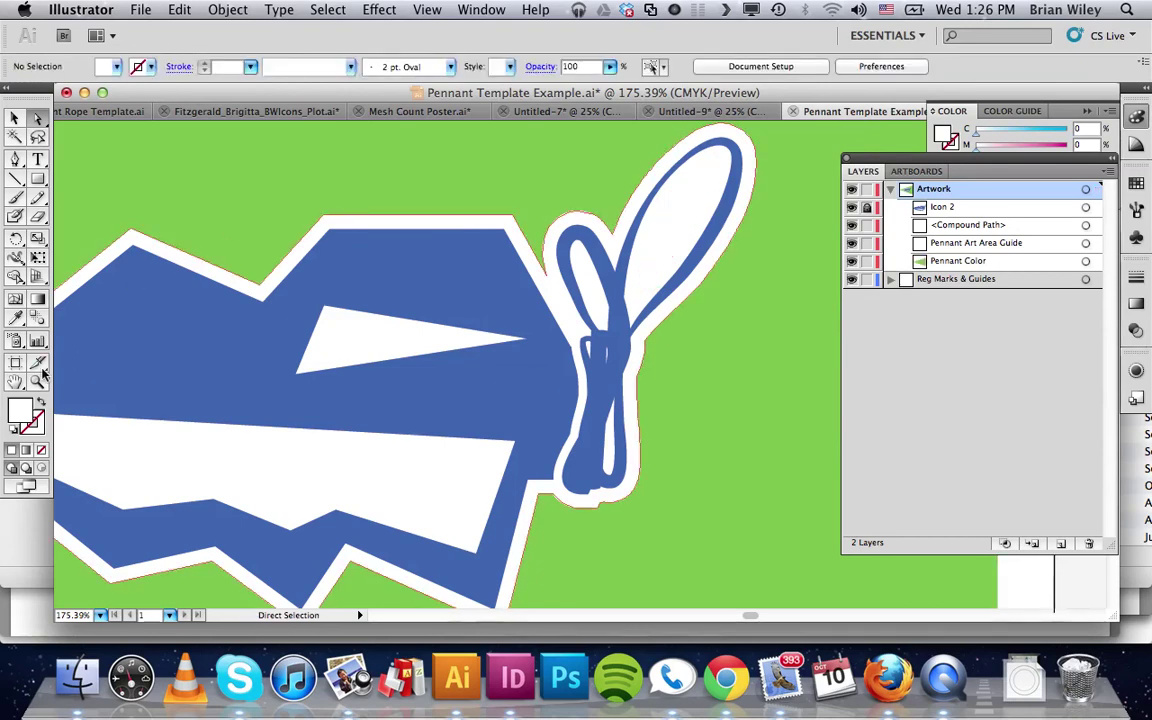
key(z)
alt+click(441, 342)
alt+click(441, 342)
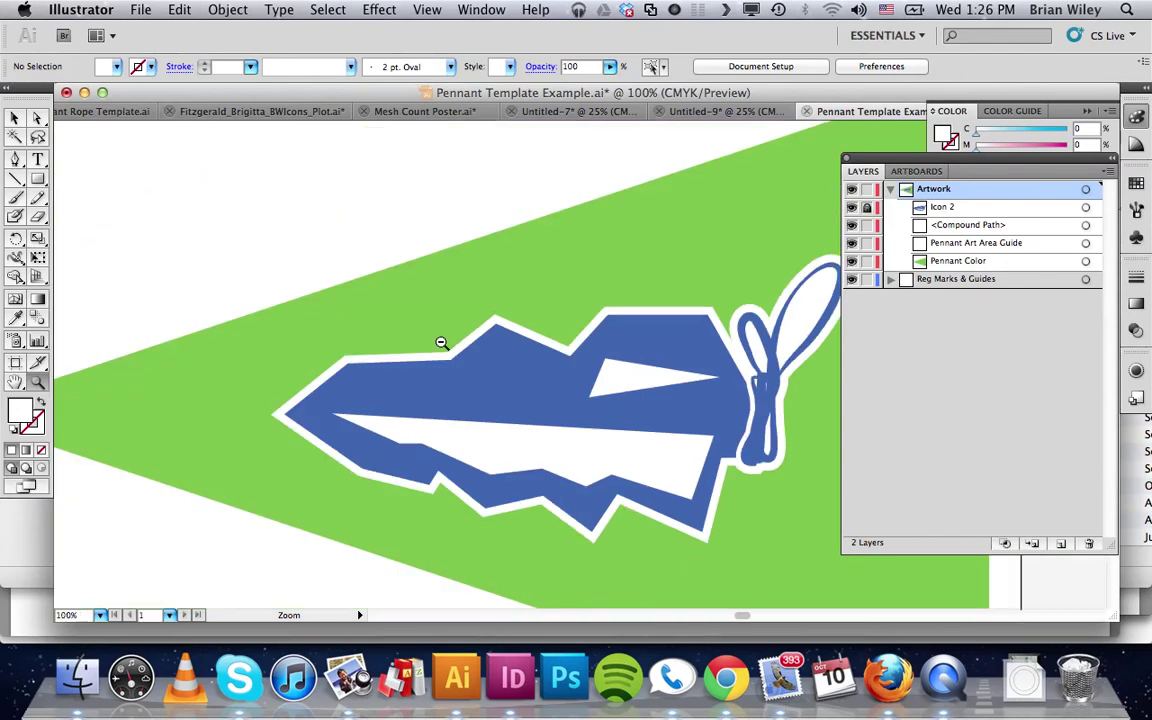
alt+click(441, 342)
scroll(511, 352, right, 5)
scroll(511, 352, down, 3)
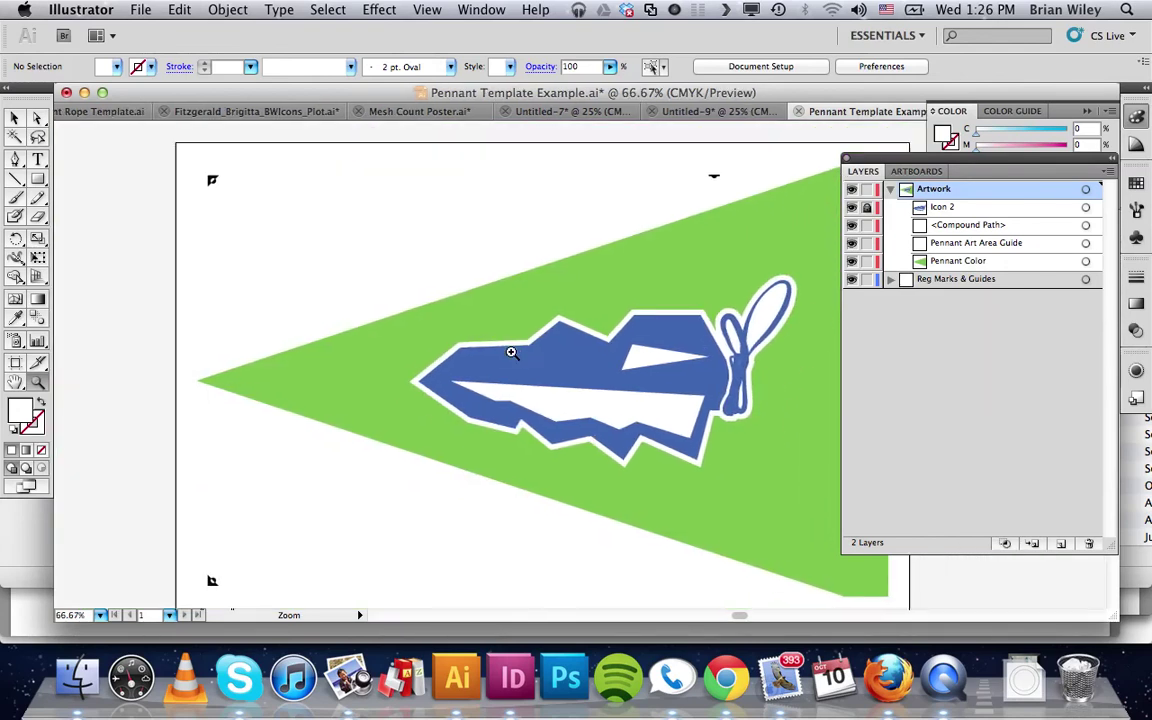
scroll(511, 352, down, 1)
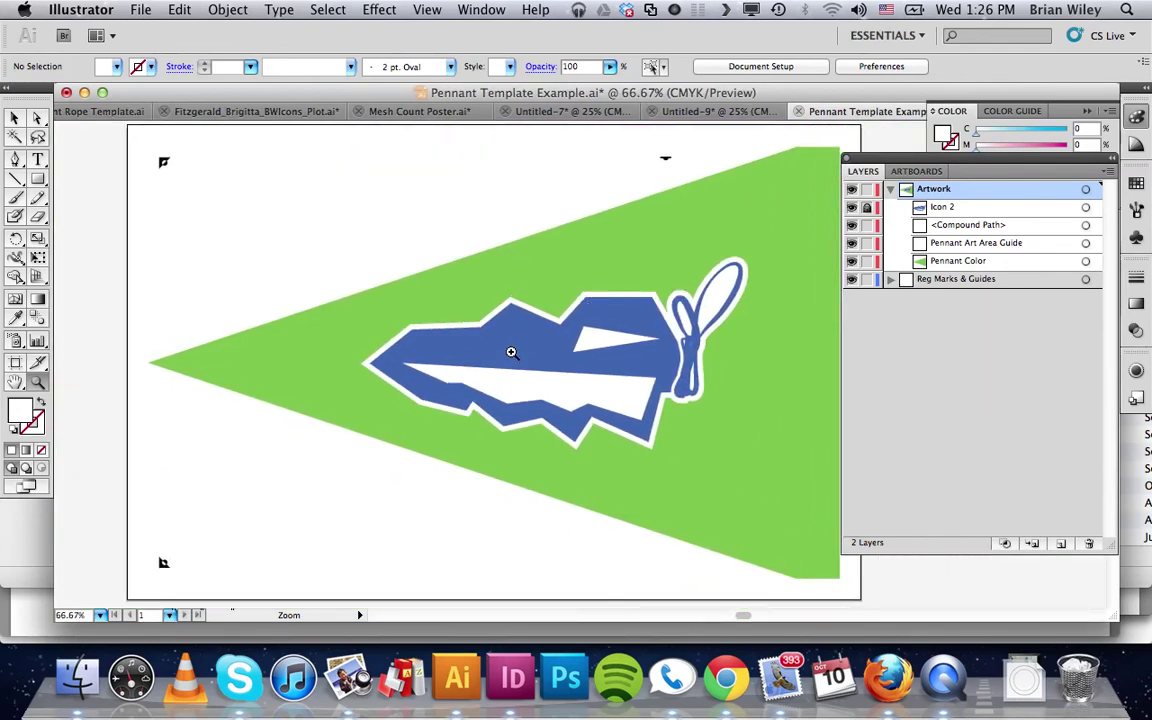
scroll(511, 352, right, 2)
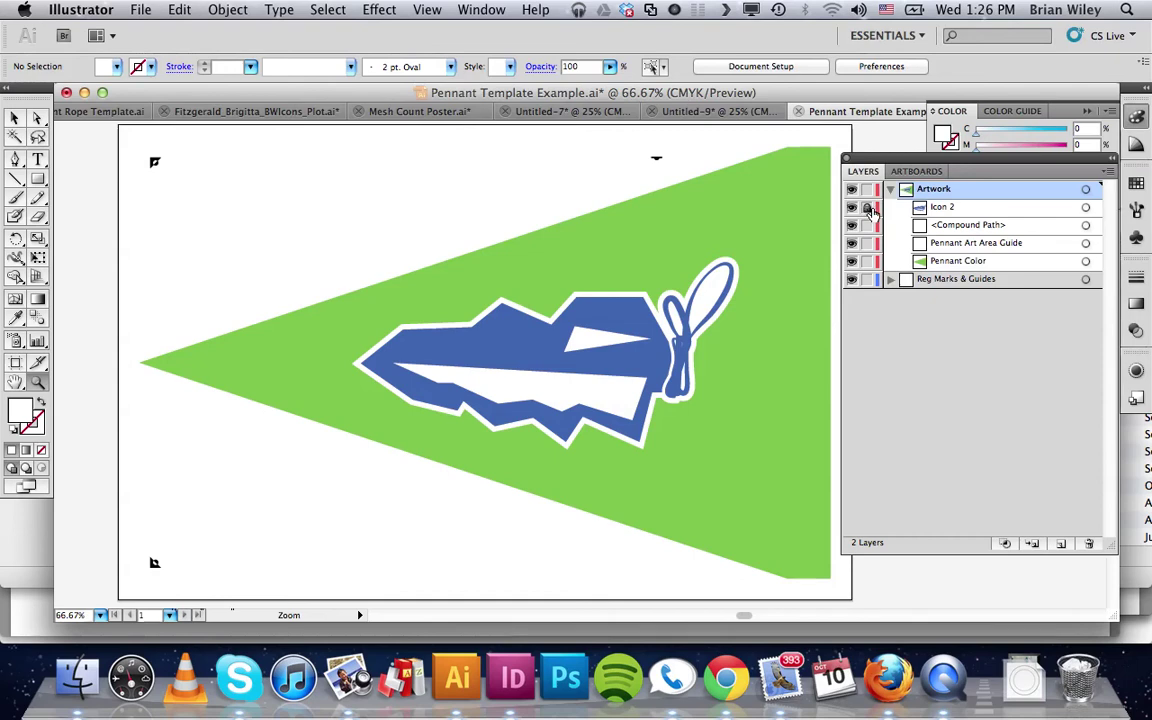
- Select the Pennant Color and Icon 2 artwork and fill both with the Black swatch
click(891, 280)
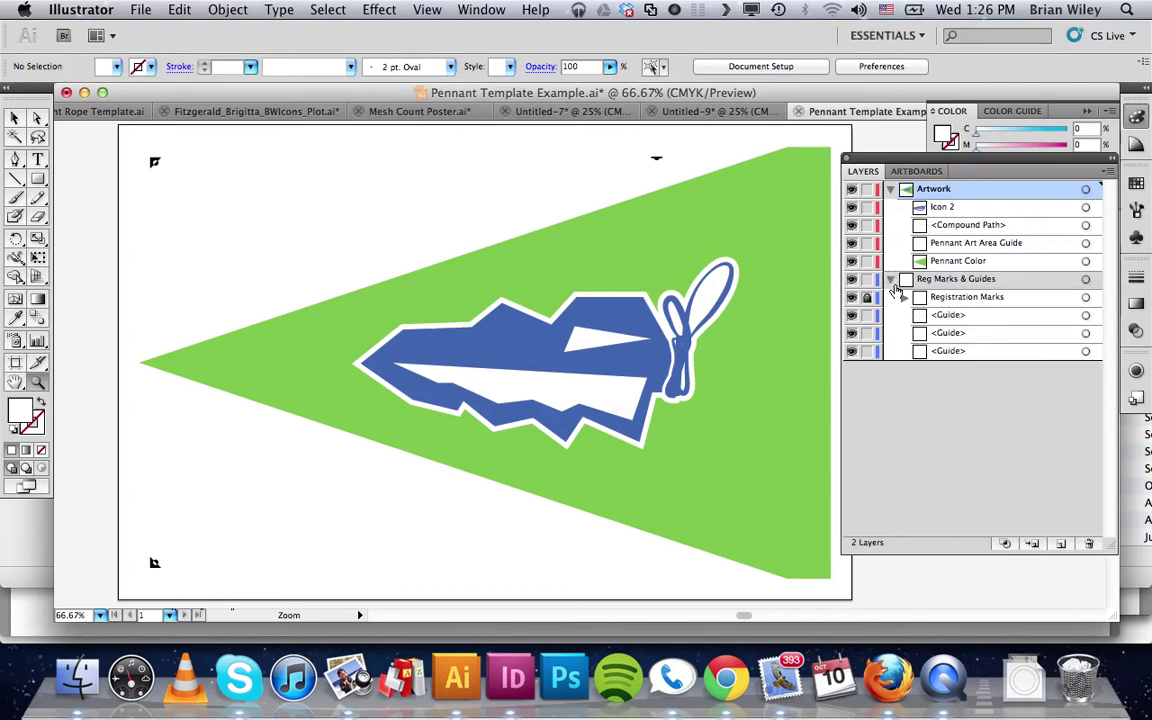
click(891, 280)
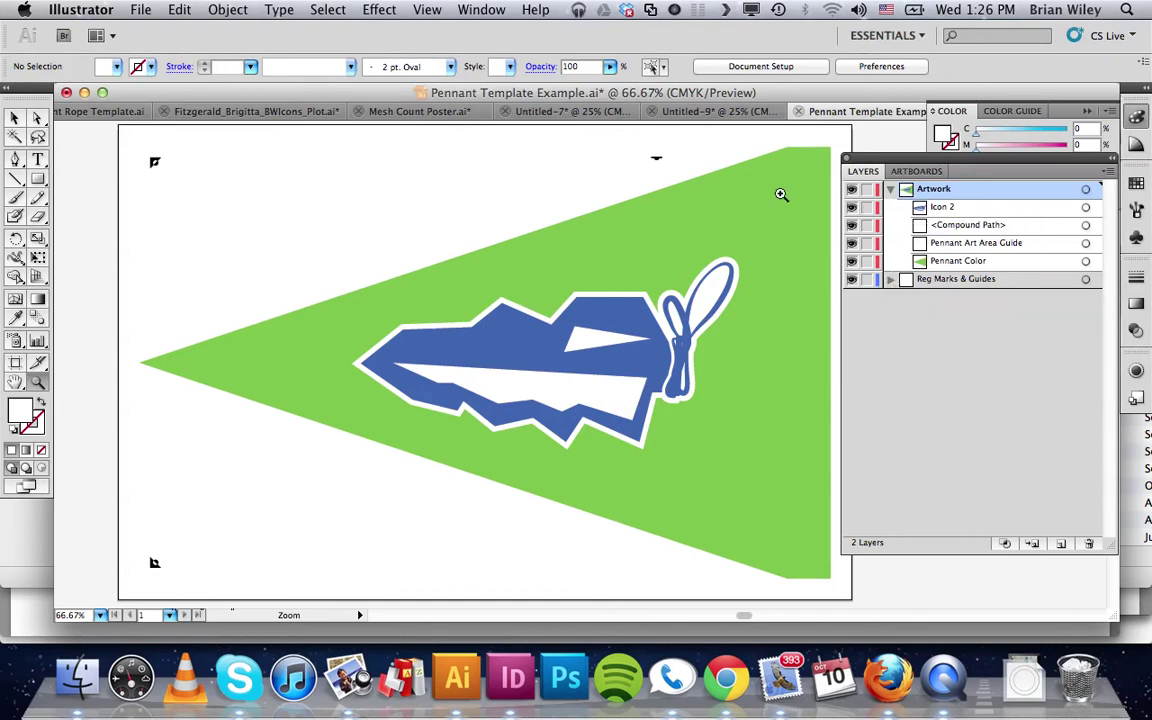
click(15, 118)
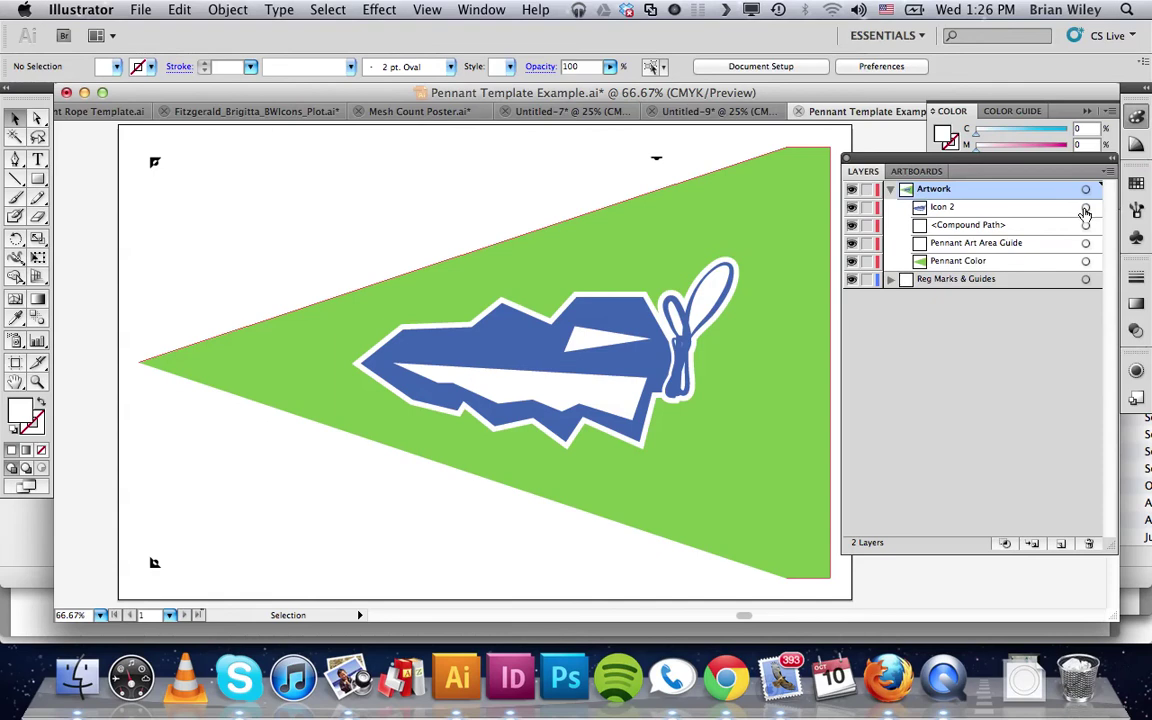
click(1085, 261)
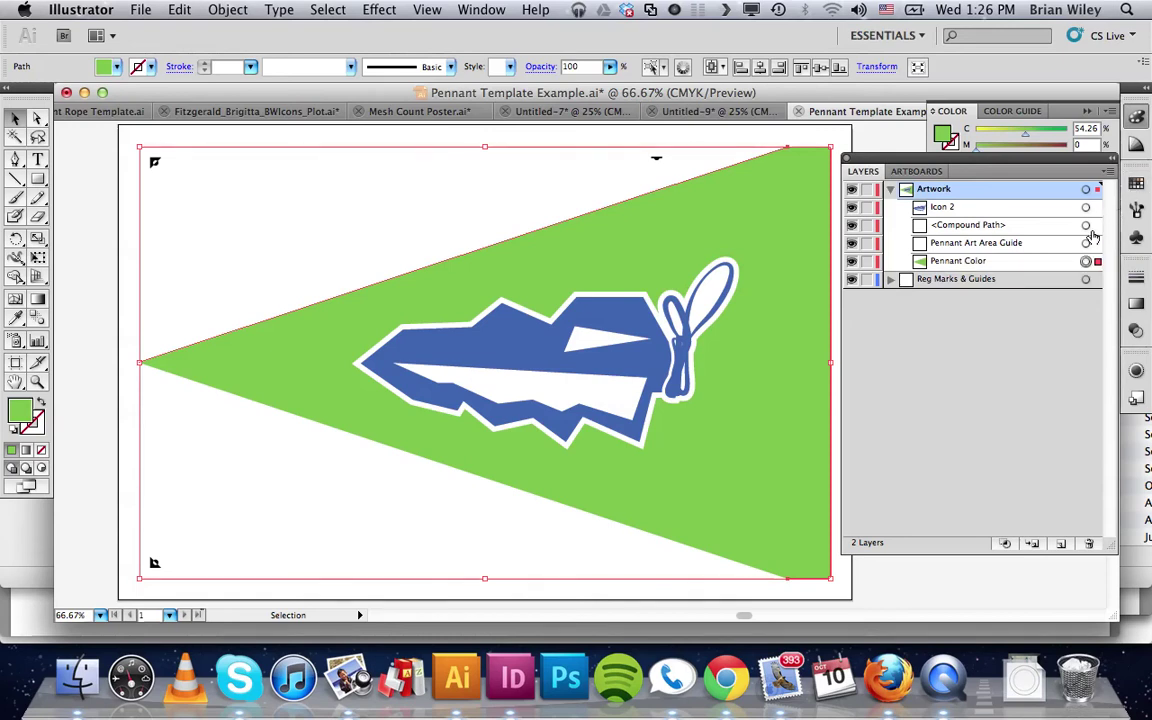
click(1087, 210)
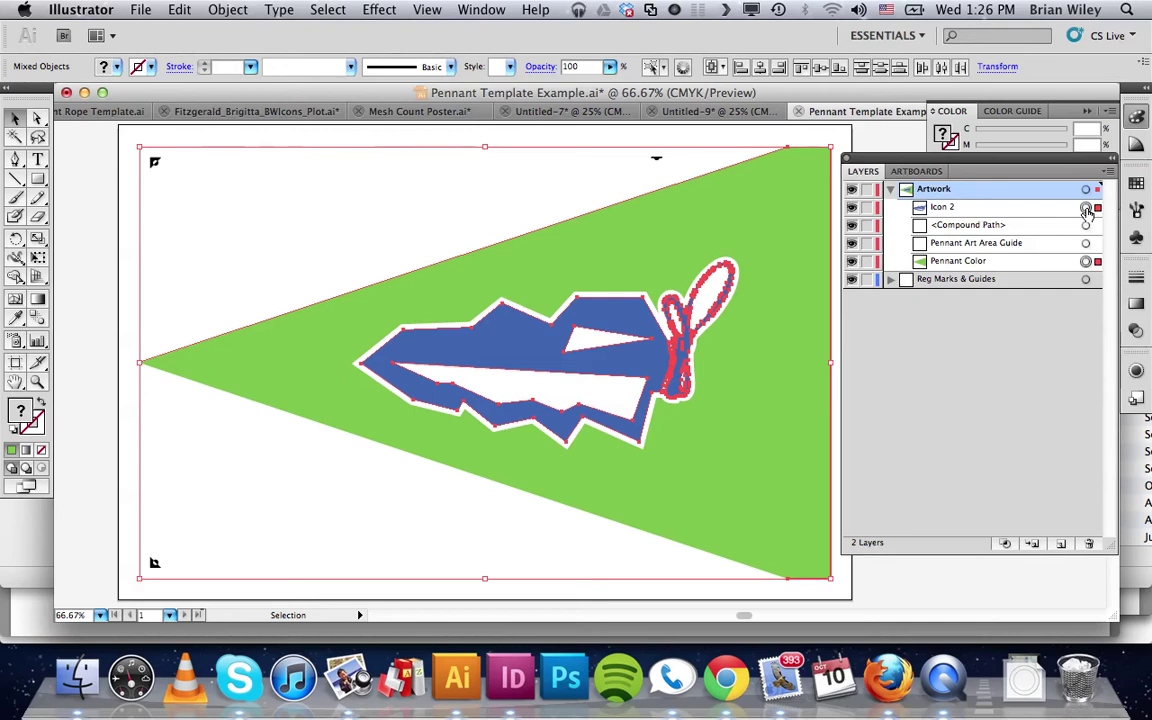
click(1136, 186)
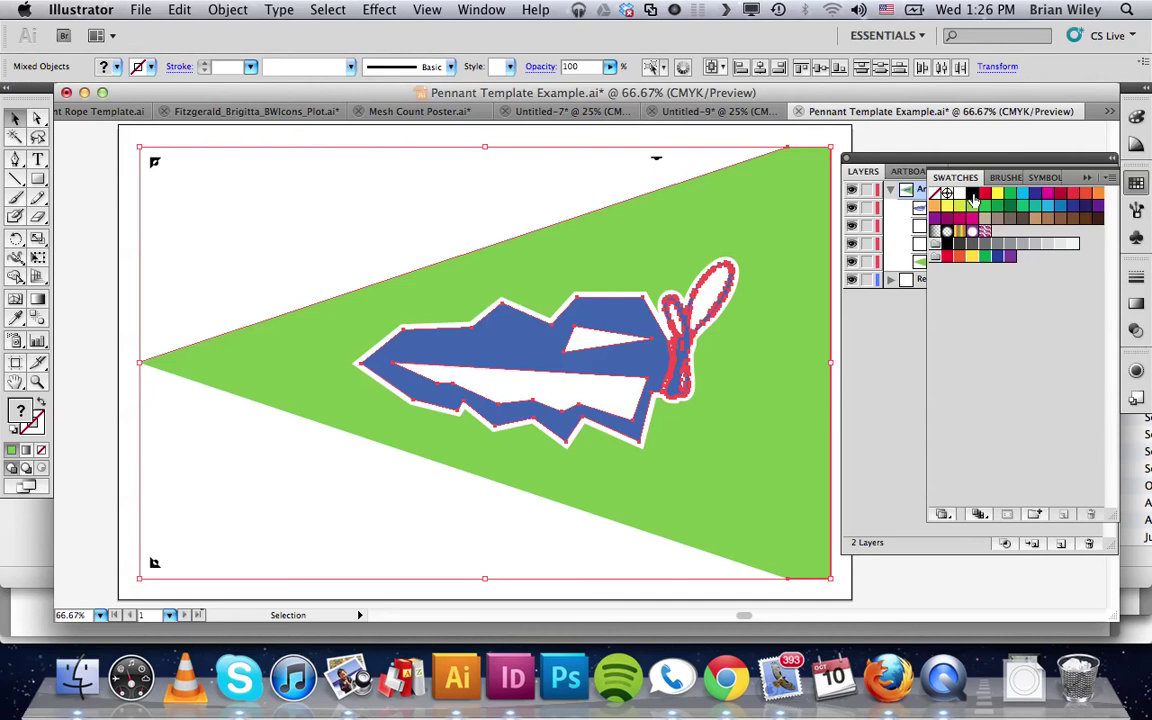
click(973, 196)
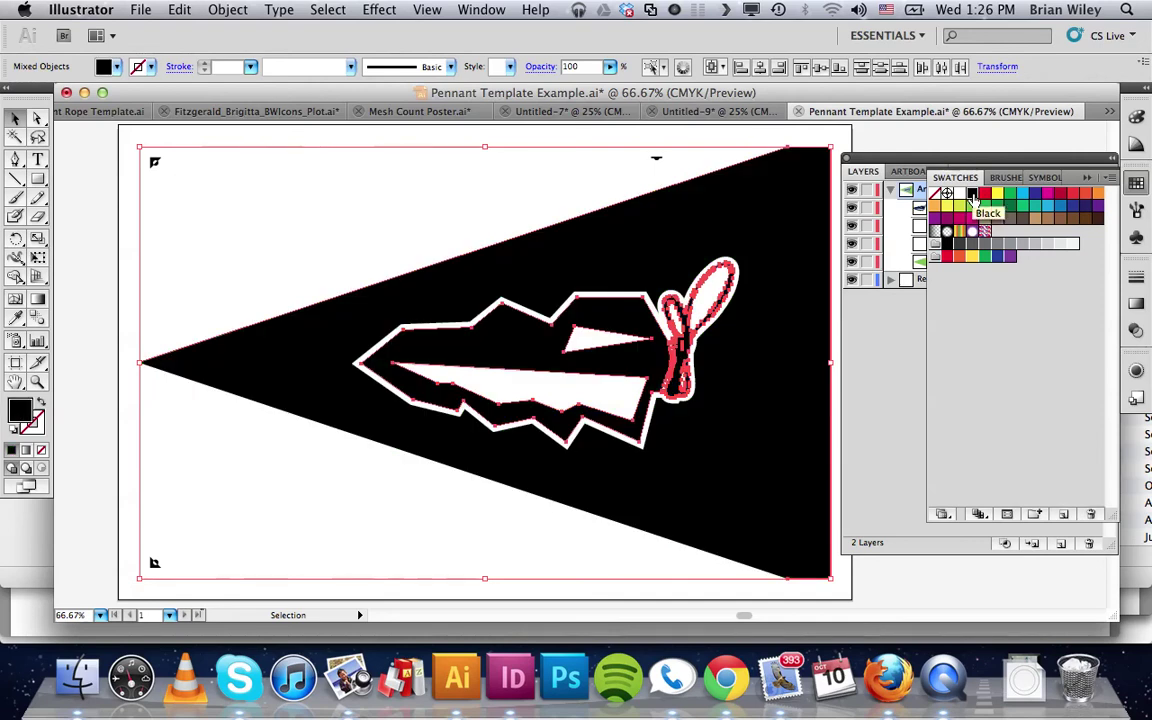
click(866, 141)
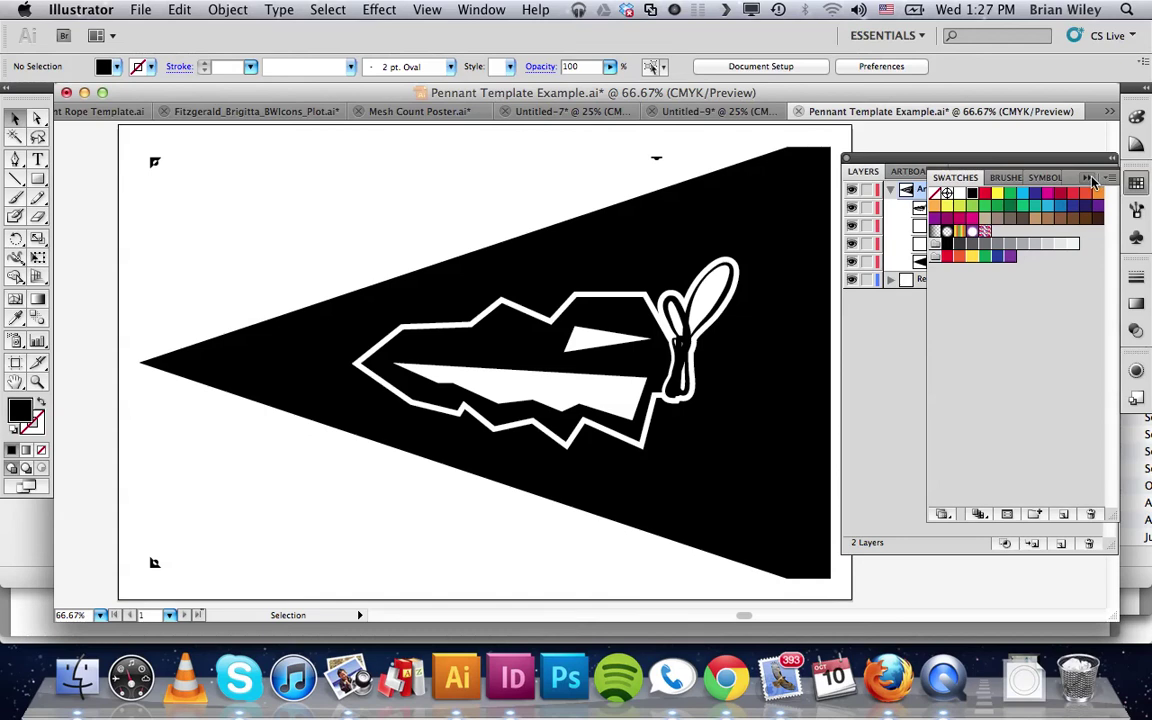
click(982, 158)
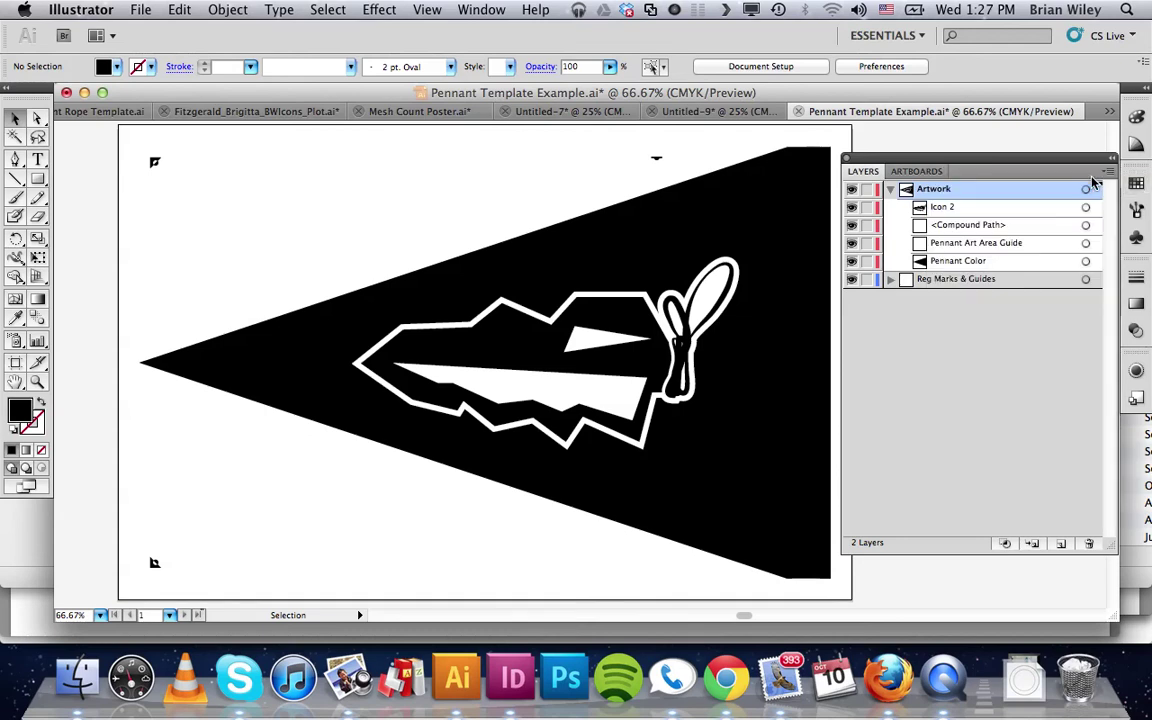
- Hide the Icon 2 layer, leaving a white icon cut-out on the black pennant
click(852, 207)
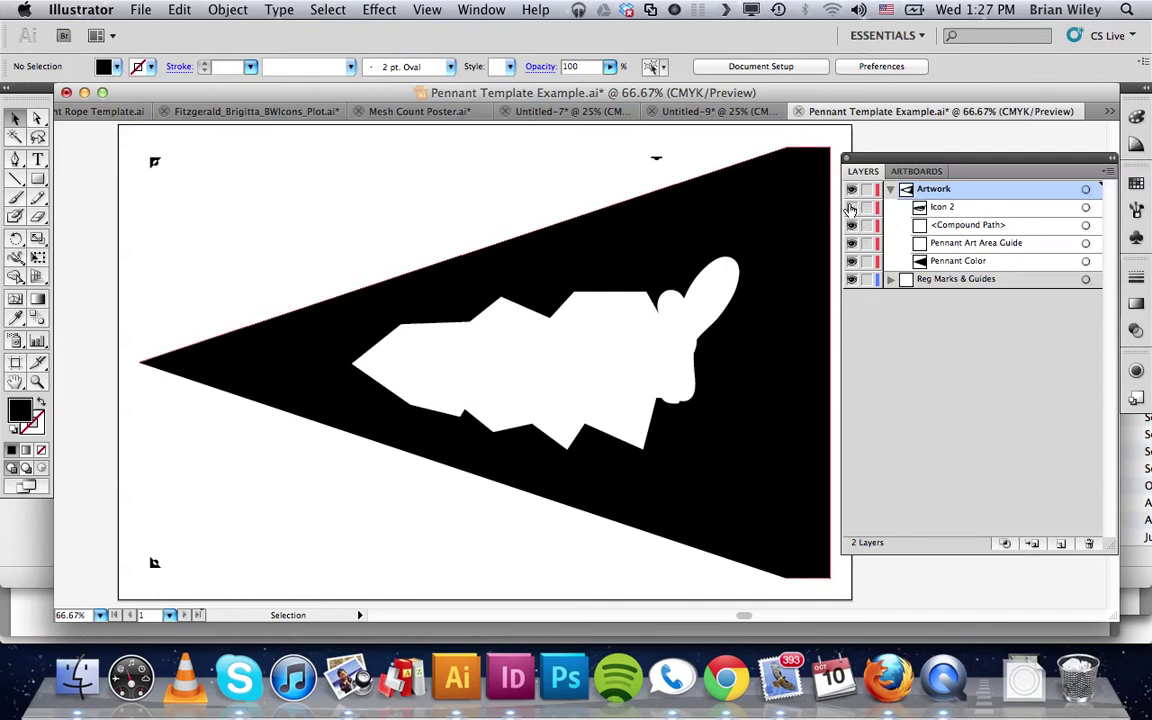
click(142, 10)
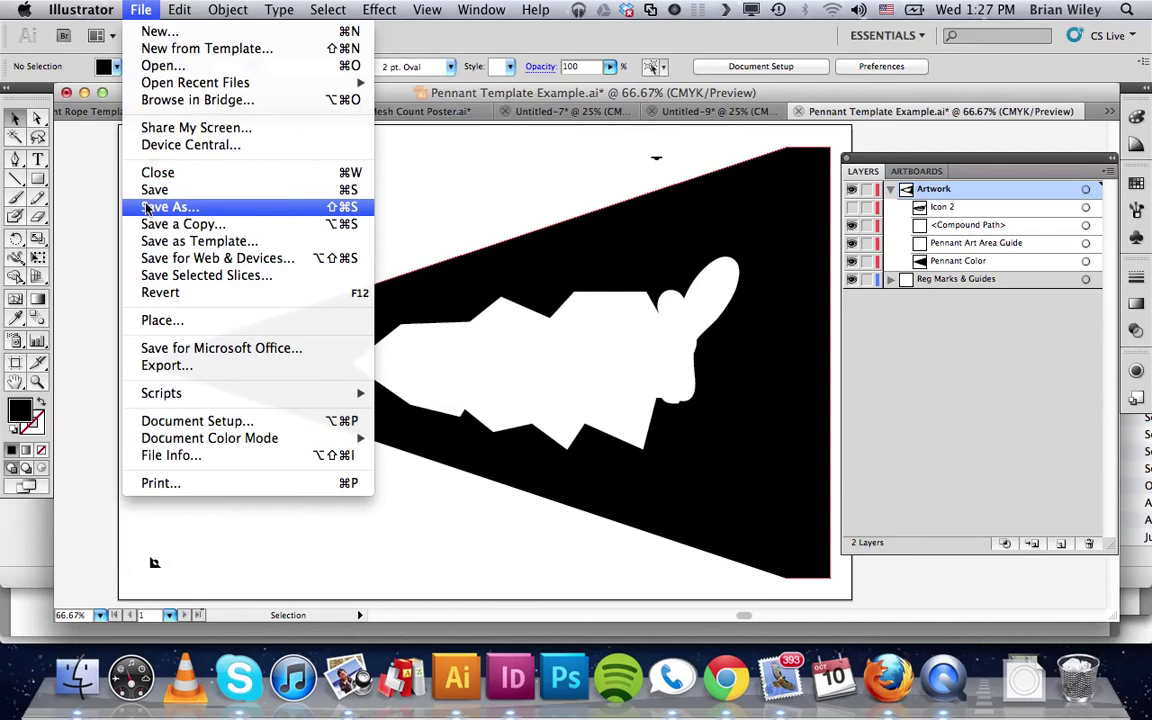
- Save As Adobe PDF with the file name 'Pennant Icon 4 Green.pdf'
click(147, 207)
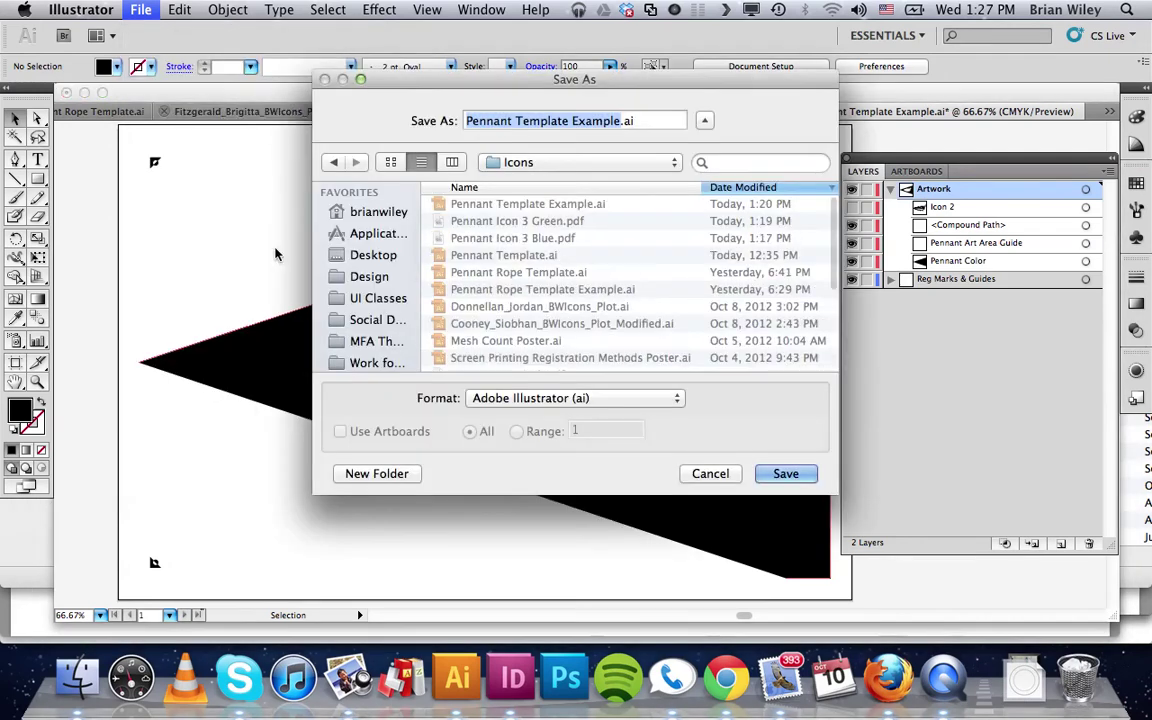
click(507, 398)
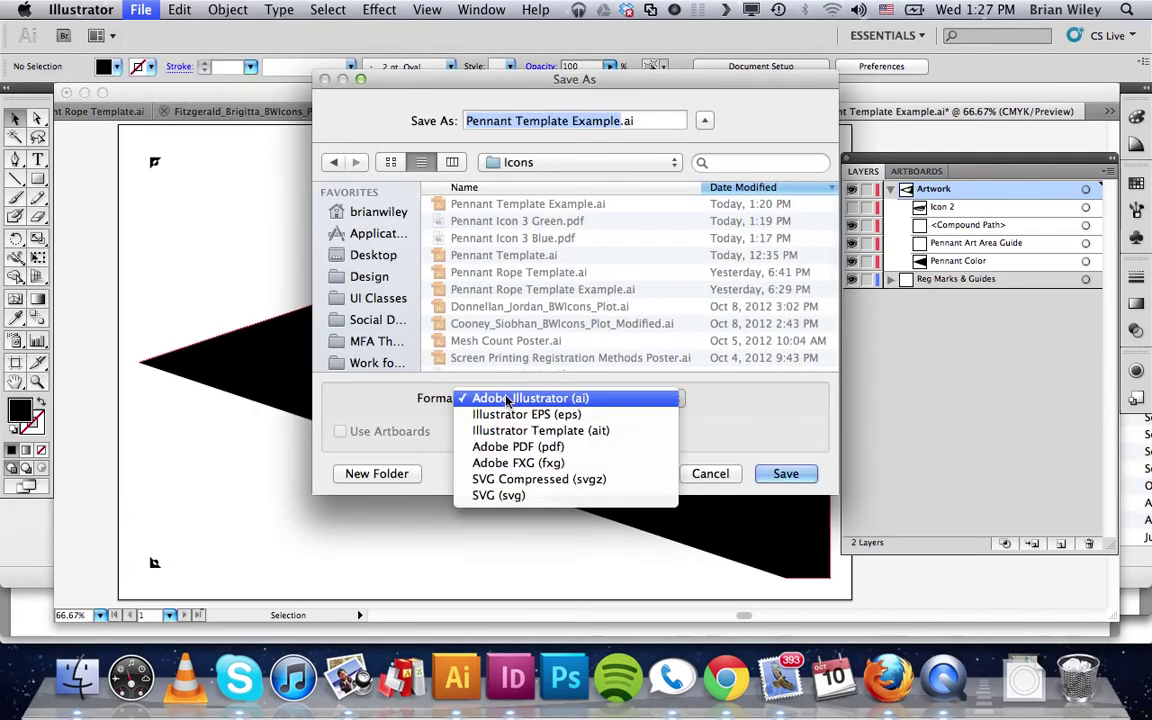
click(516, 447)
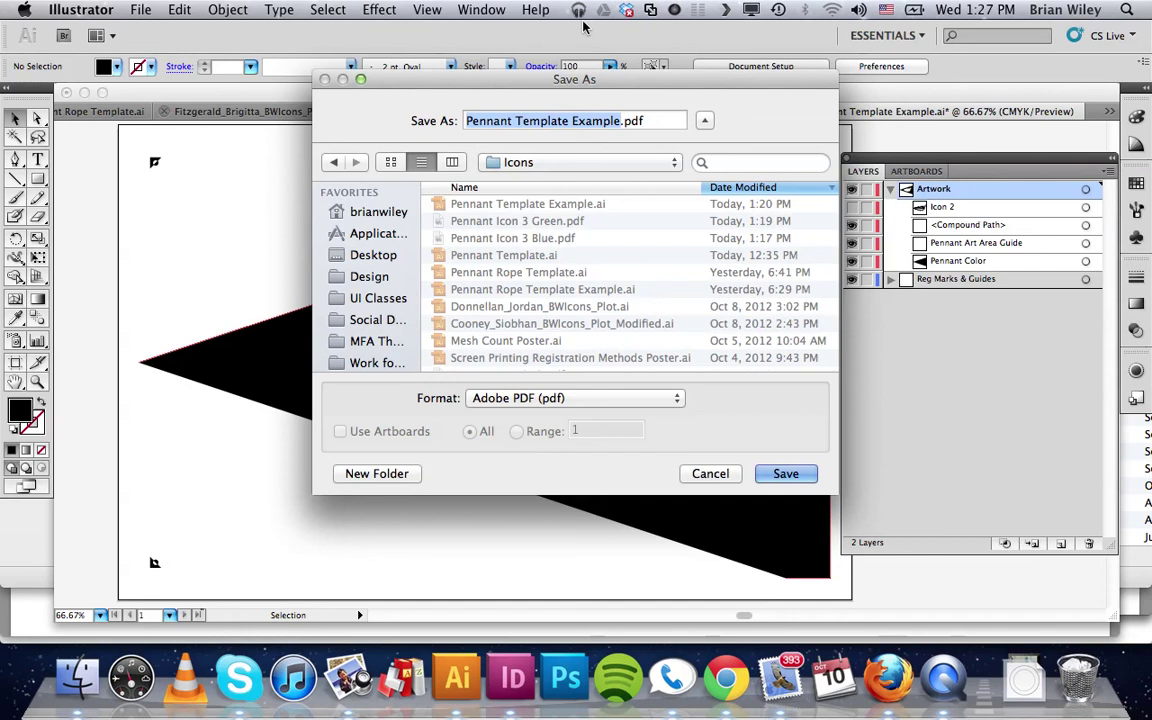
click(620, 121)
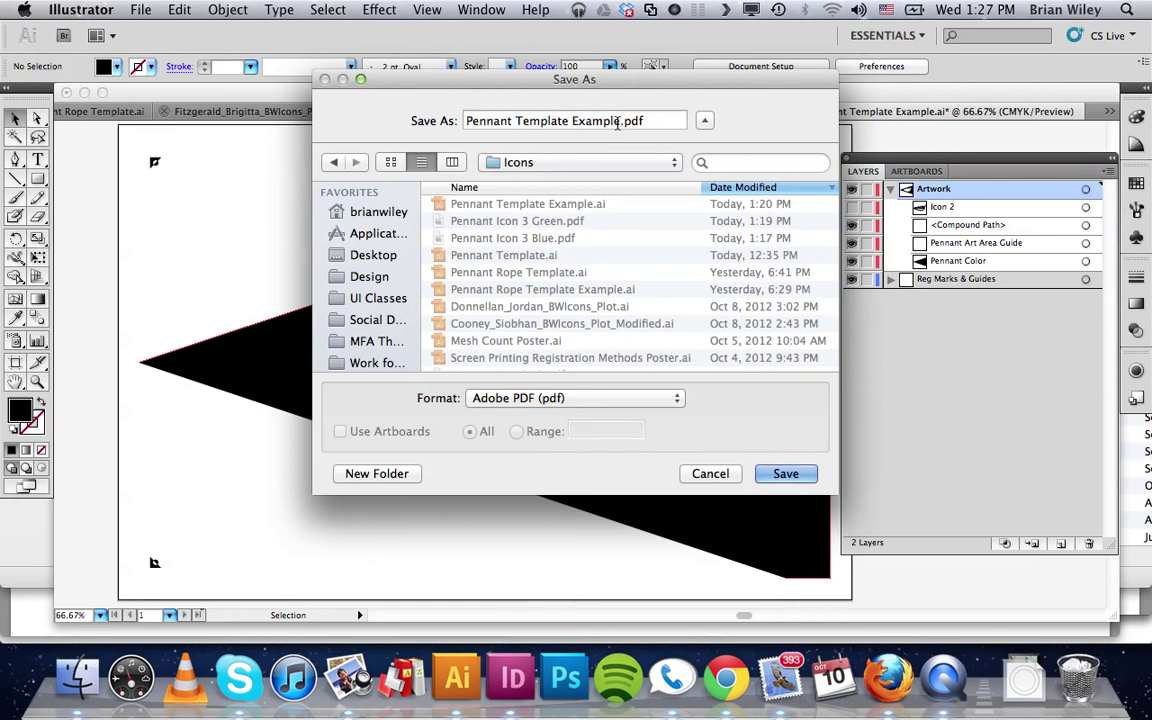
drag(619, 121, 515, 119)
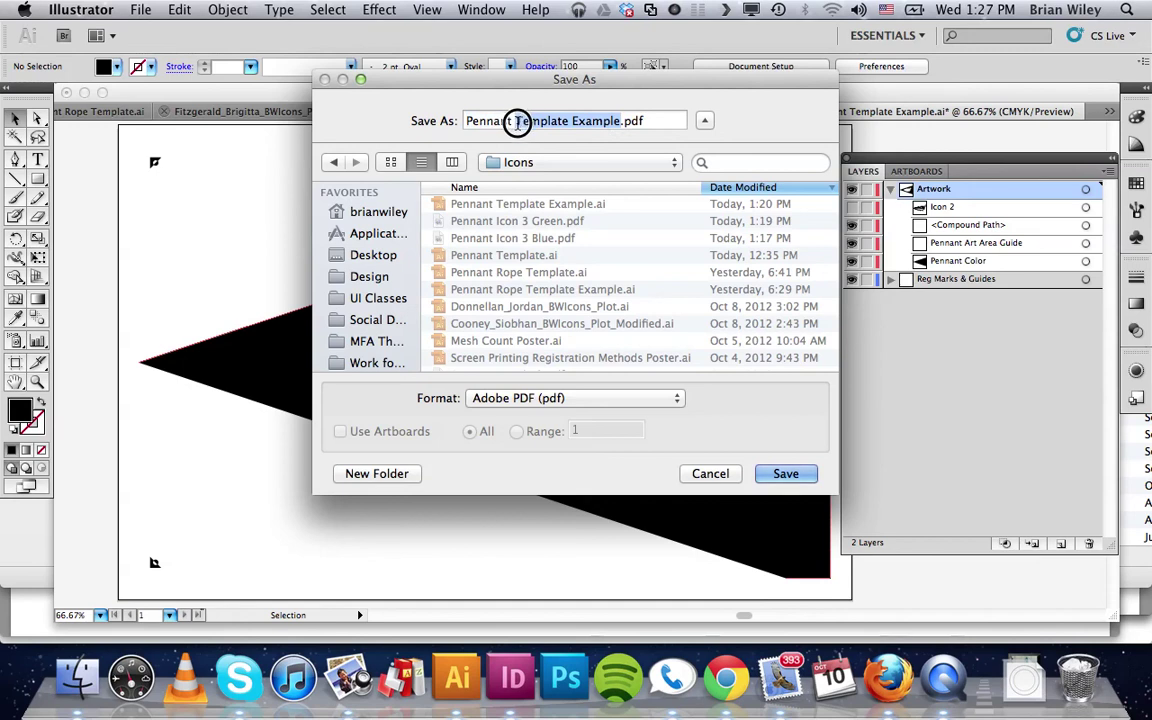
text(Icon 4)
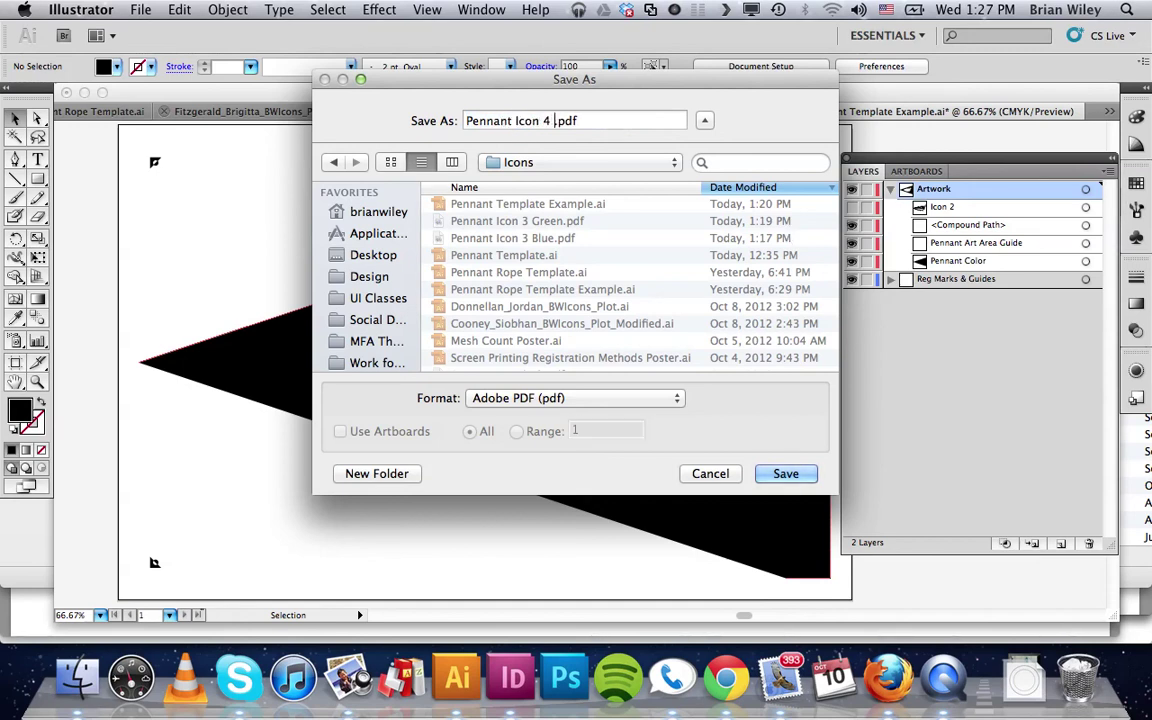
text( Green)
click(772, 476)
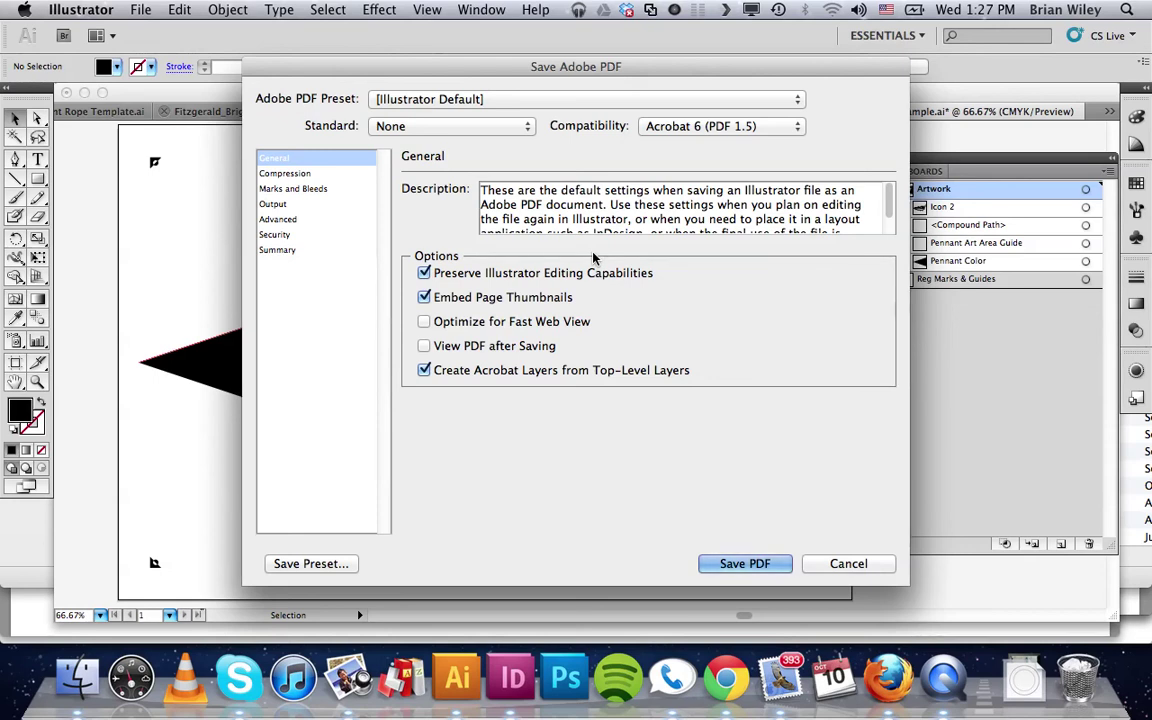
- Turn off Preserve Illustrator Editing Capabilities and Create Acrobat Layers, then save the PDF past the warning
click(425, 278)
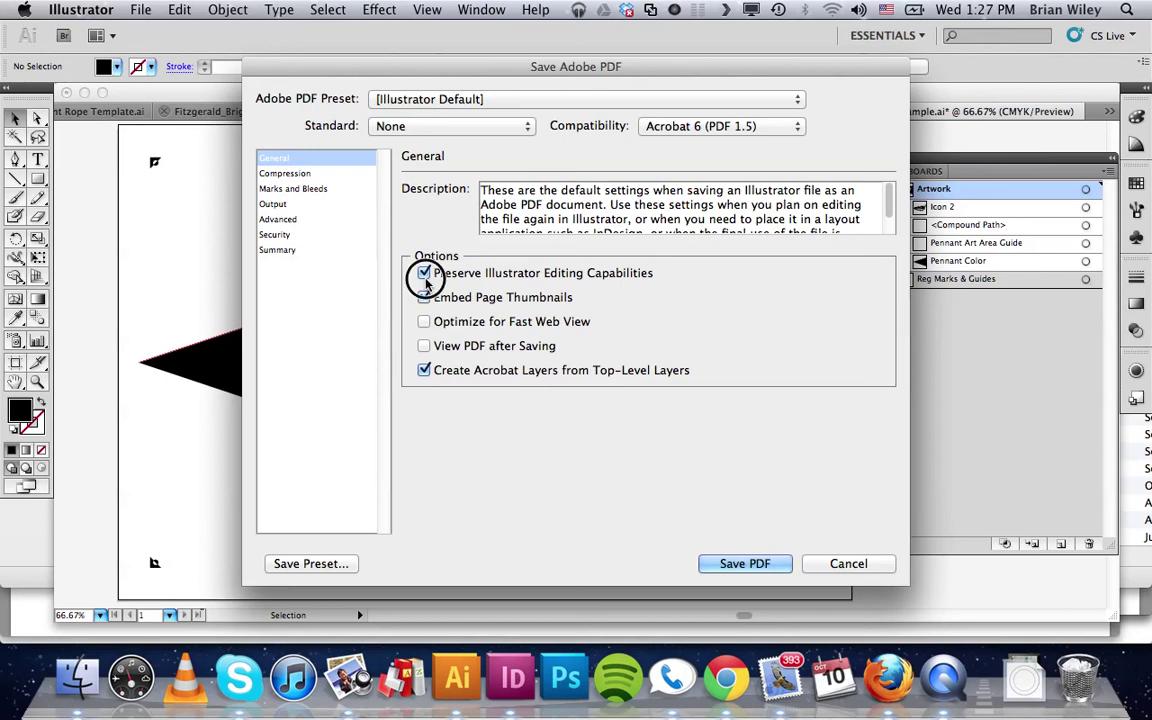
click(424, 371)
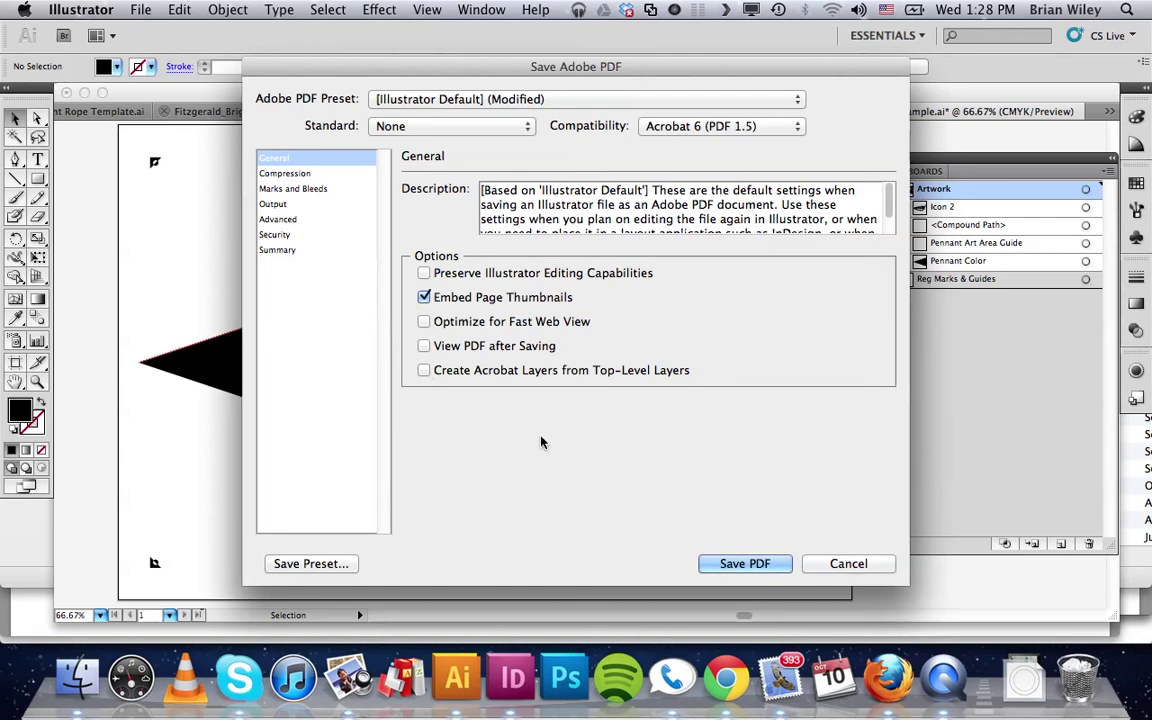
click(719, 566)
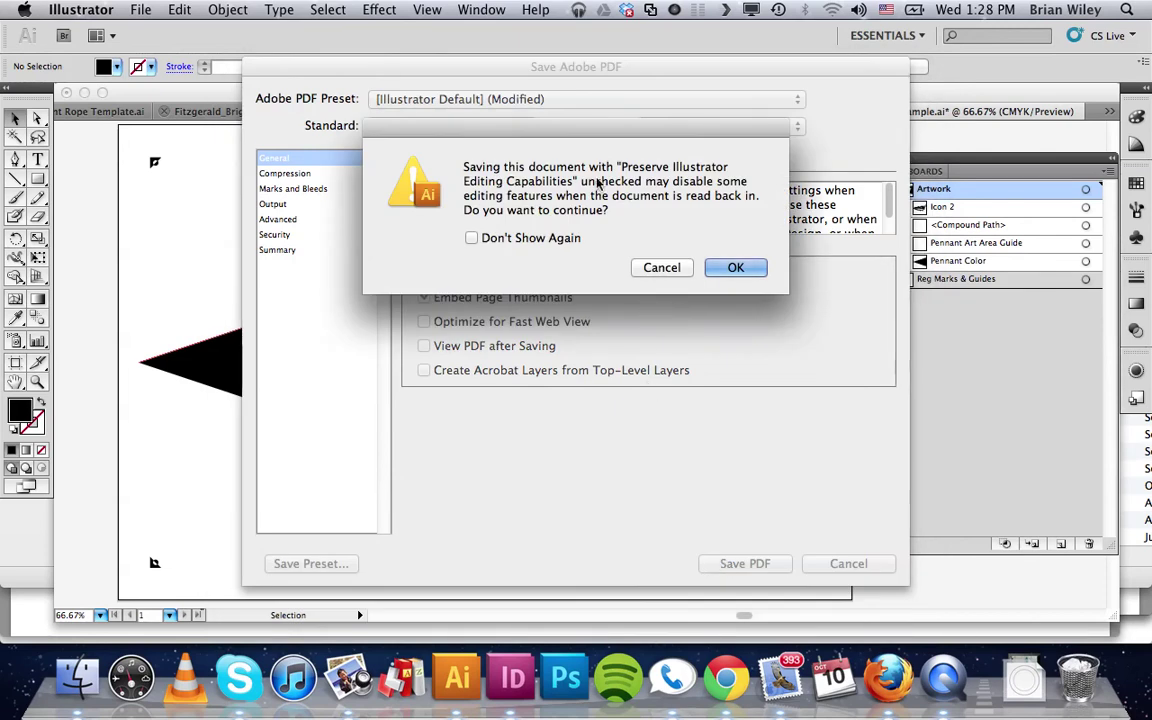
click(552, 129)
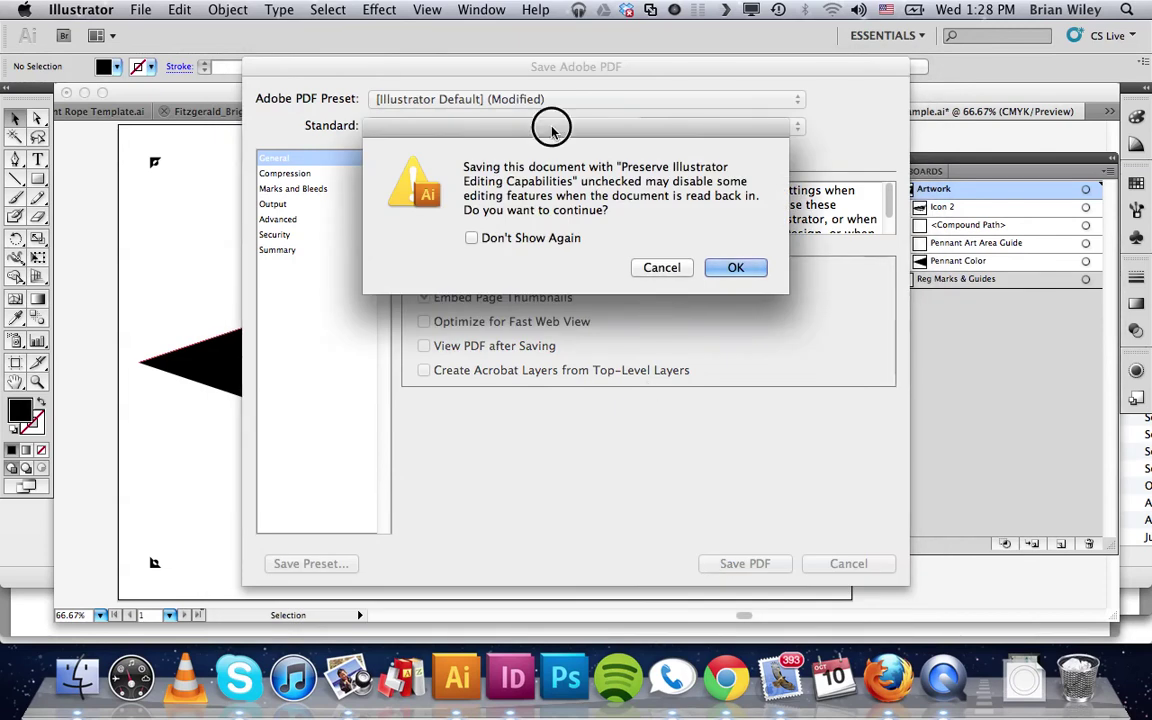
drag(552, 129, 608, 385)
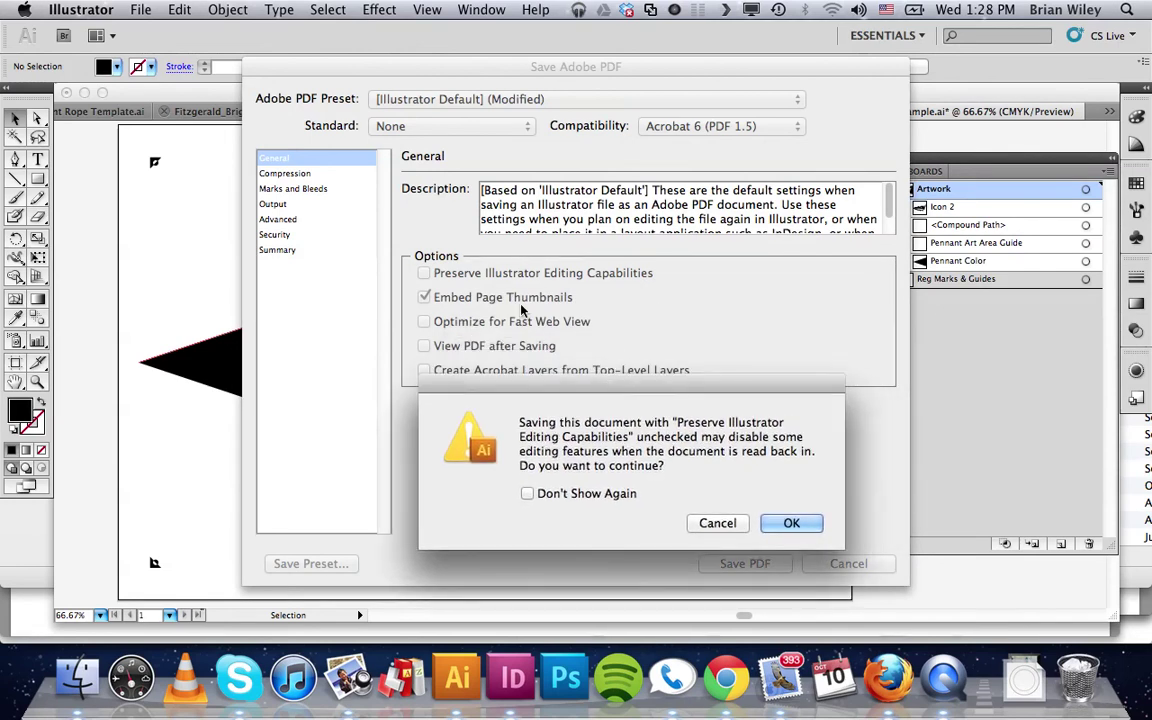
click(795, 525)
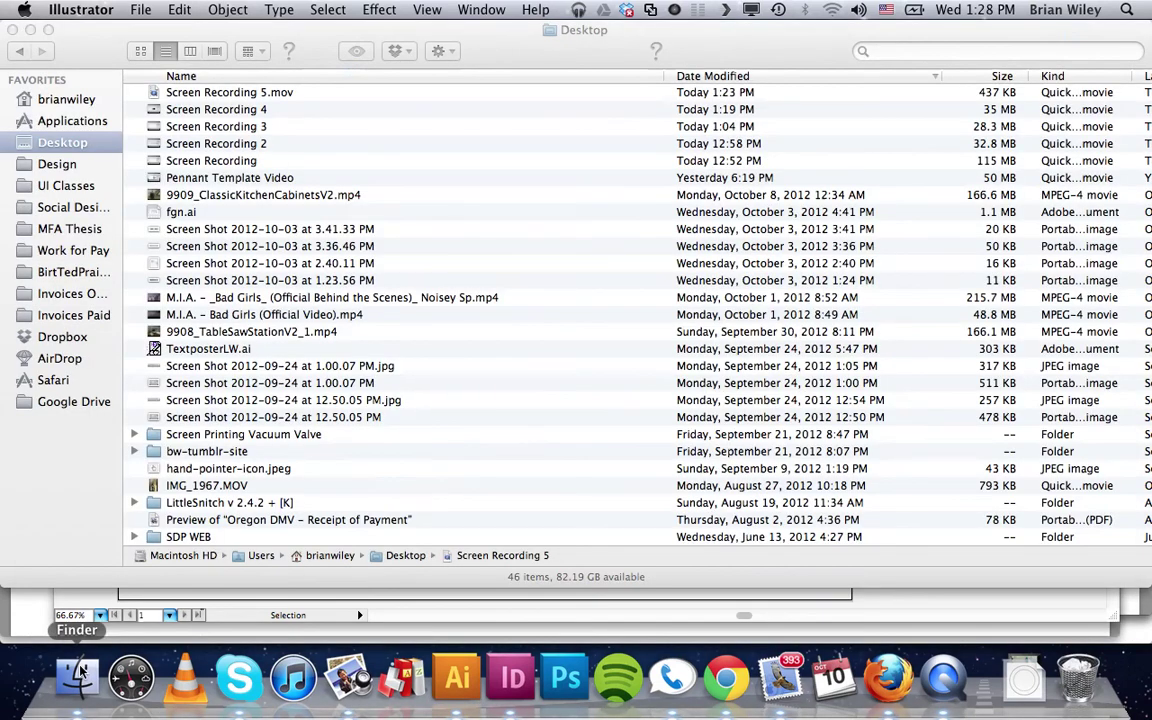
- Browse to UI Classes > 216 Imagemaking > Icons and open Pennant Icon 4 Green.pdf in Preview
click(77, 678)
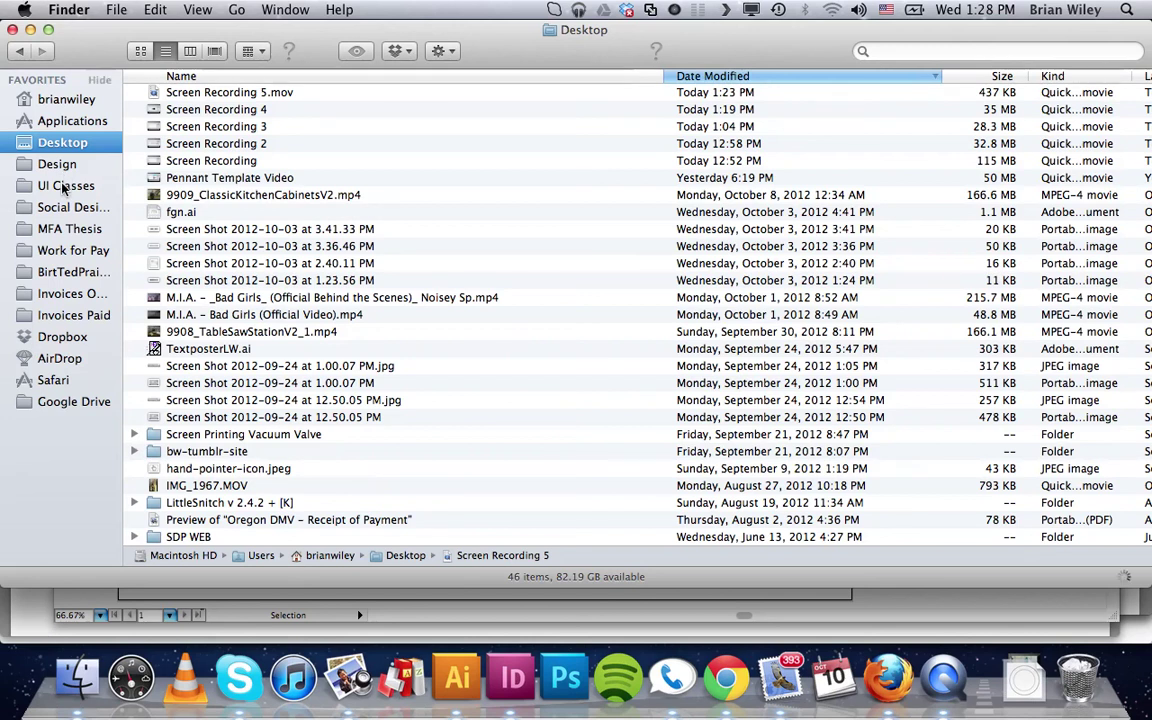
click(65, 187)
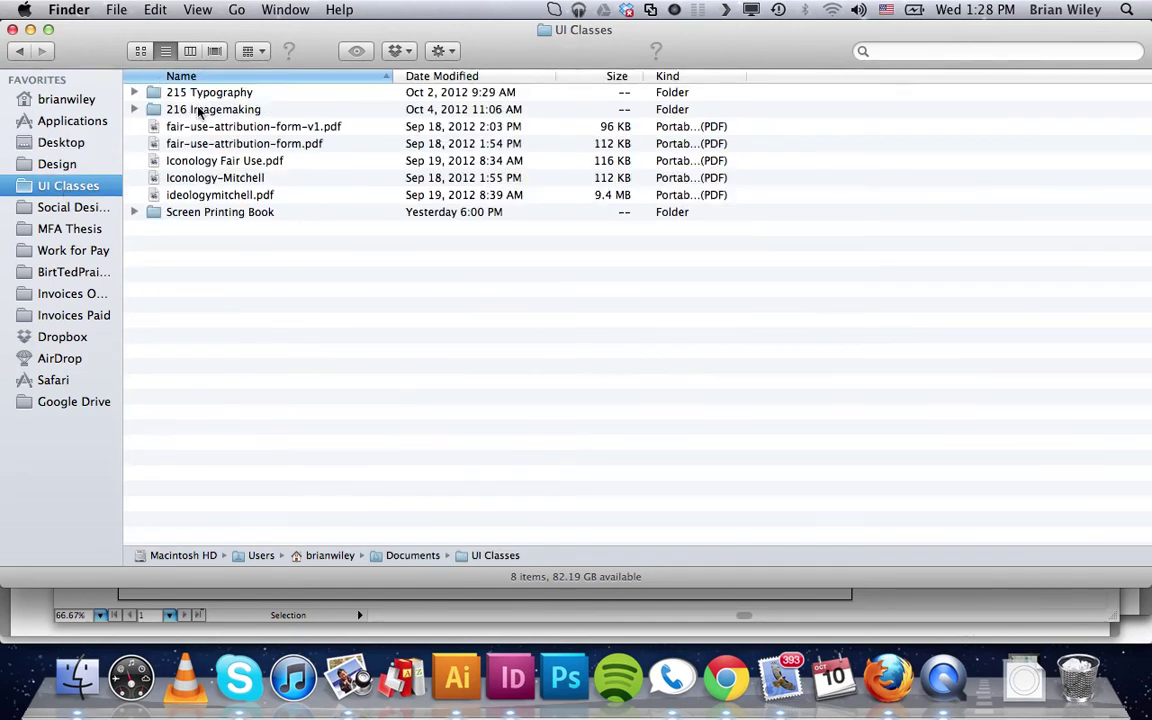
click(199, 110)
double_click(199, 110)
click(190, 92)
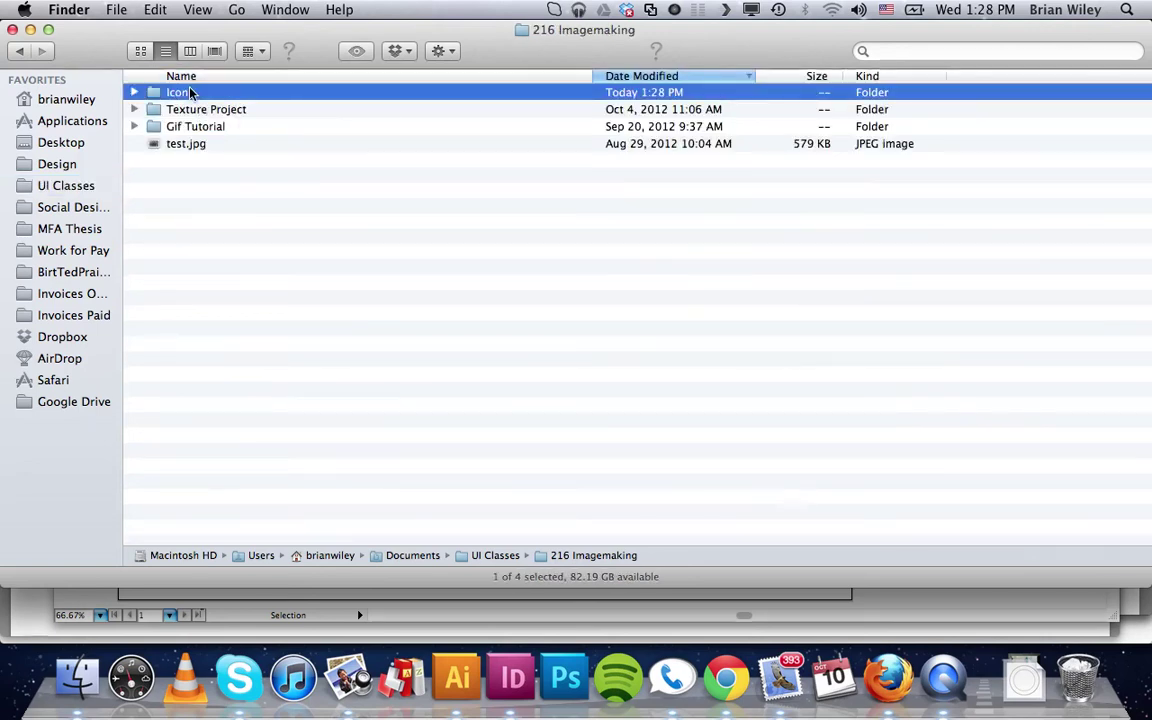
double_click(190, 92)
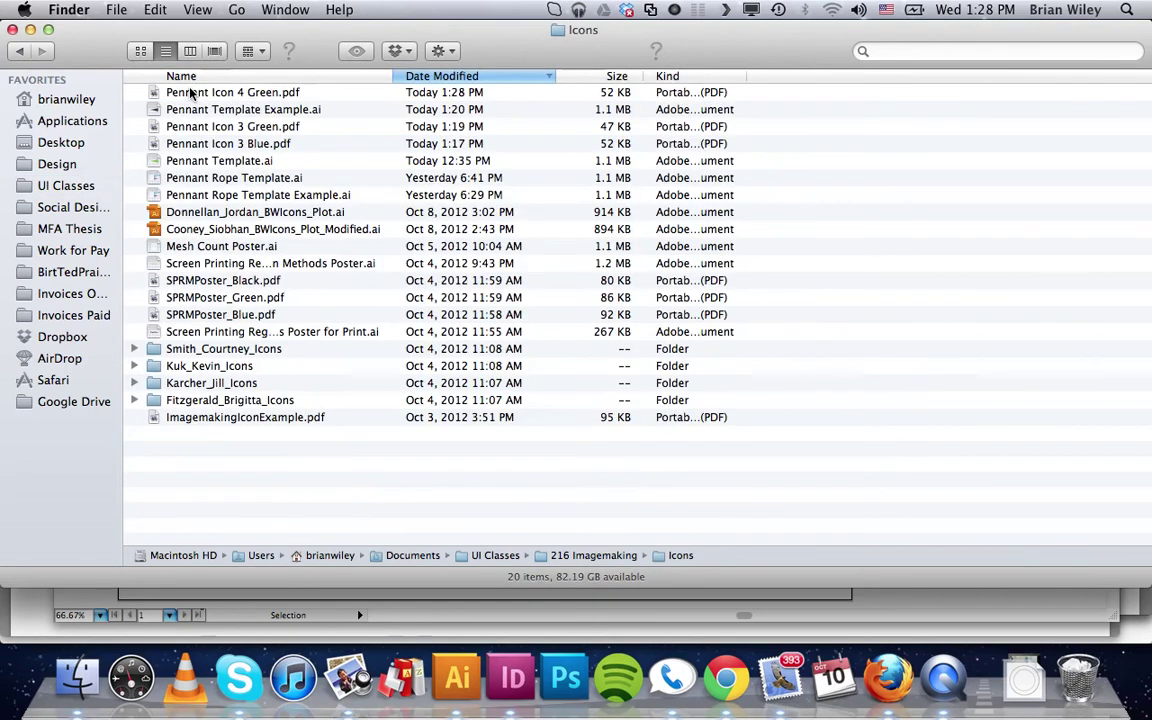
click(199, 95)
drag(199, 95, 338, 683)
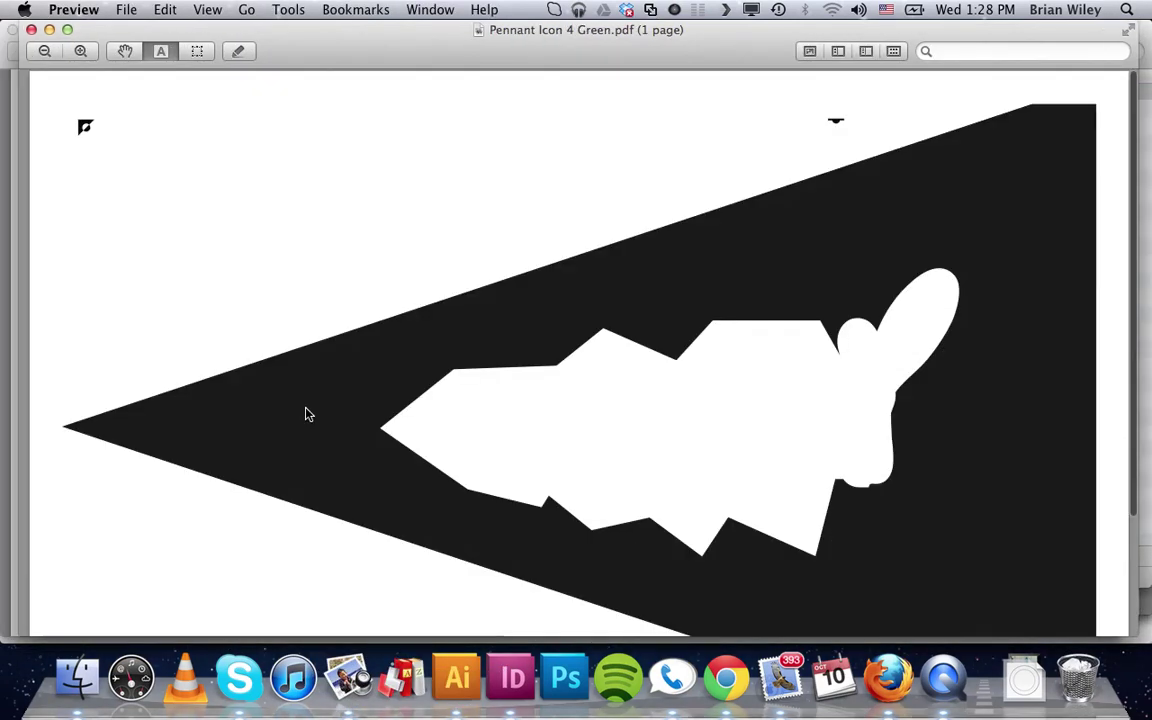
- Scroll through the green pennant PDF, close its Preview window, and return to Illustrator
scroll(369, 361, down, 5)
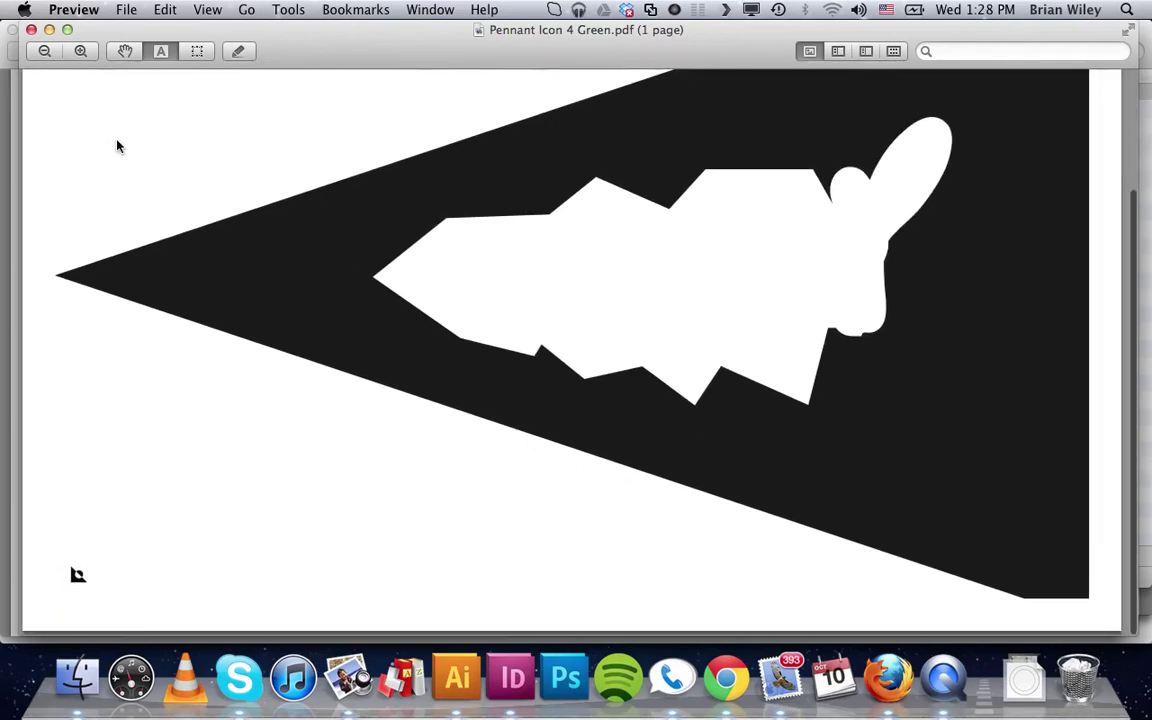
click(31, 30)
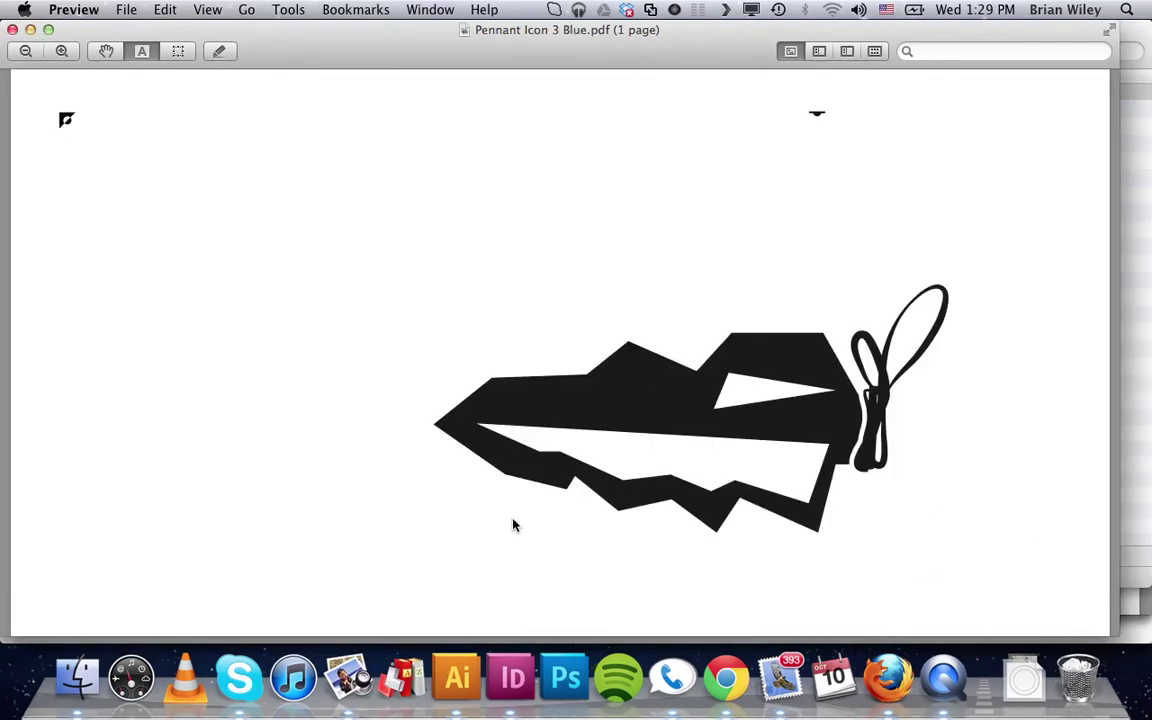
click(459, 680)
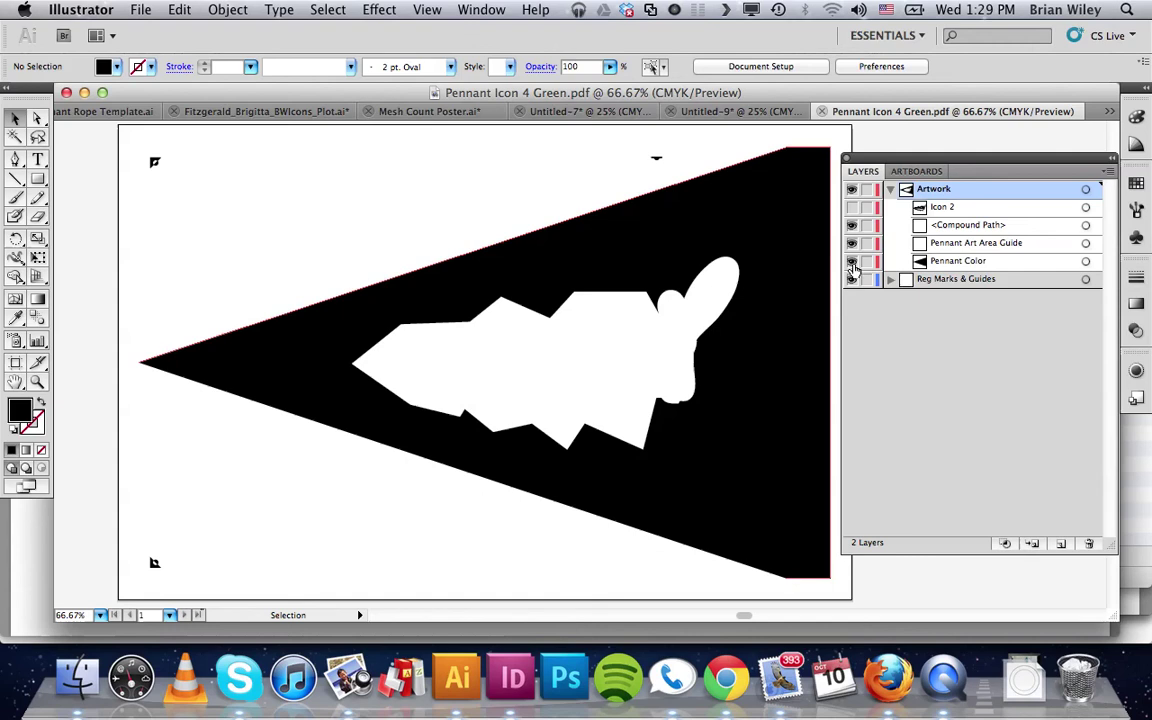
- Hide the Pennant Color and compound path layers and show the Icon 2 artwork
click(851, 261)
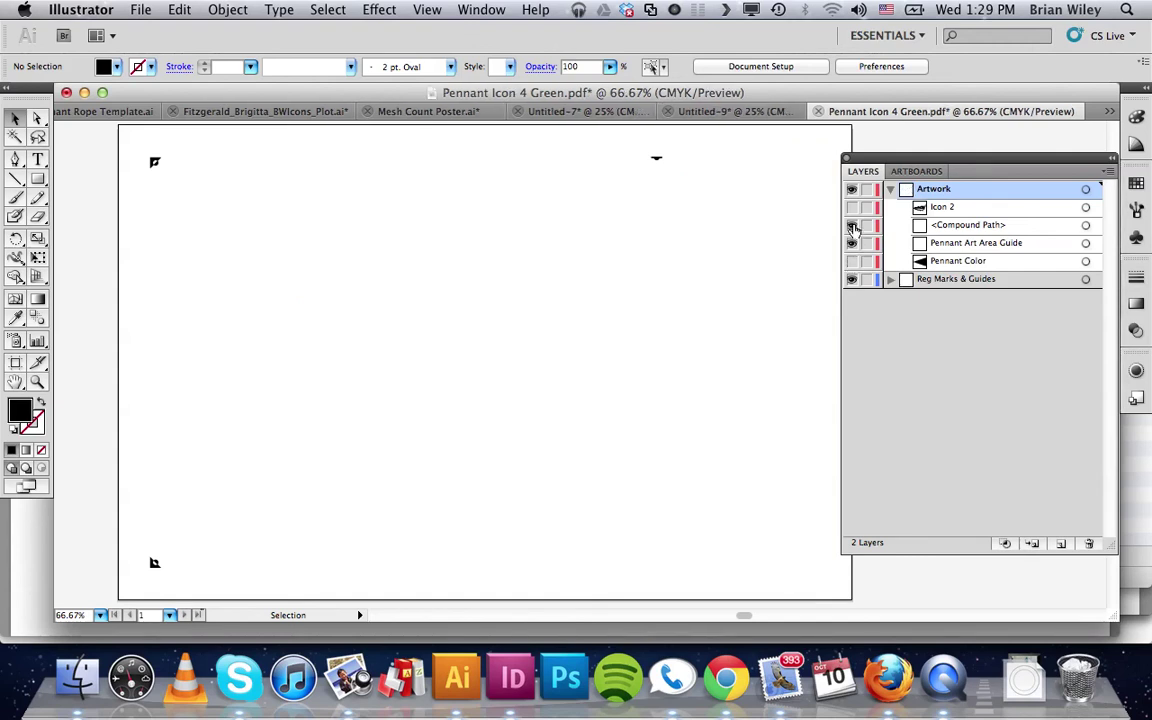
click(851, 225)
click(851, 207)
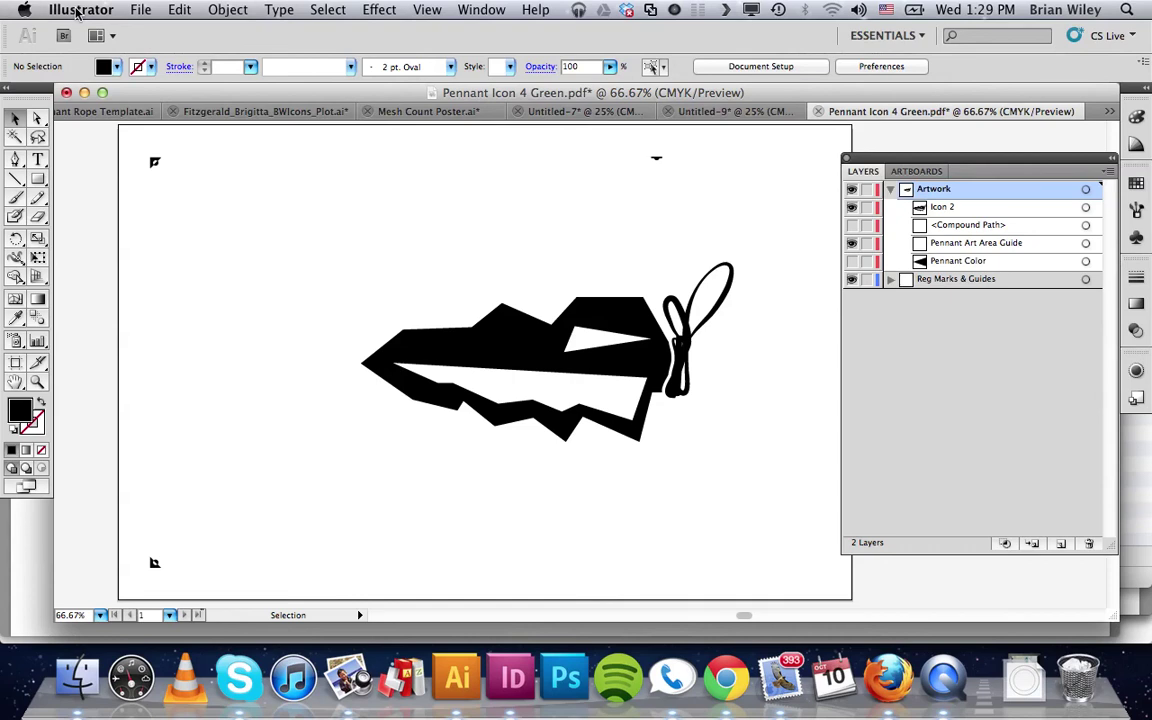
- Save a copy as Pennant Icon 4 Blue.pdf, accepting the PDF save warning
click(140, 9)
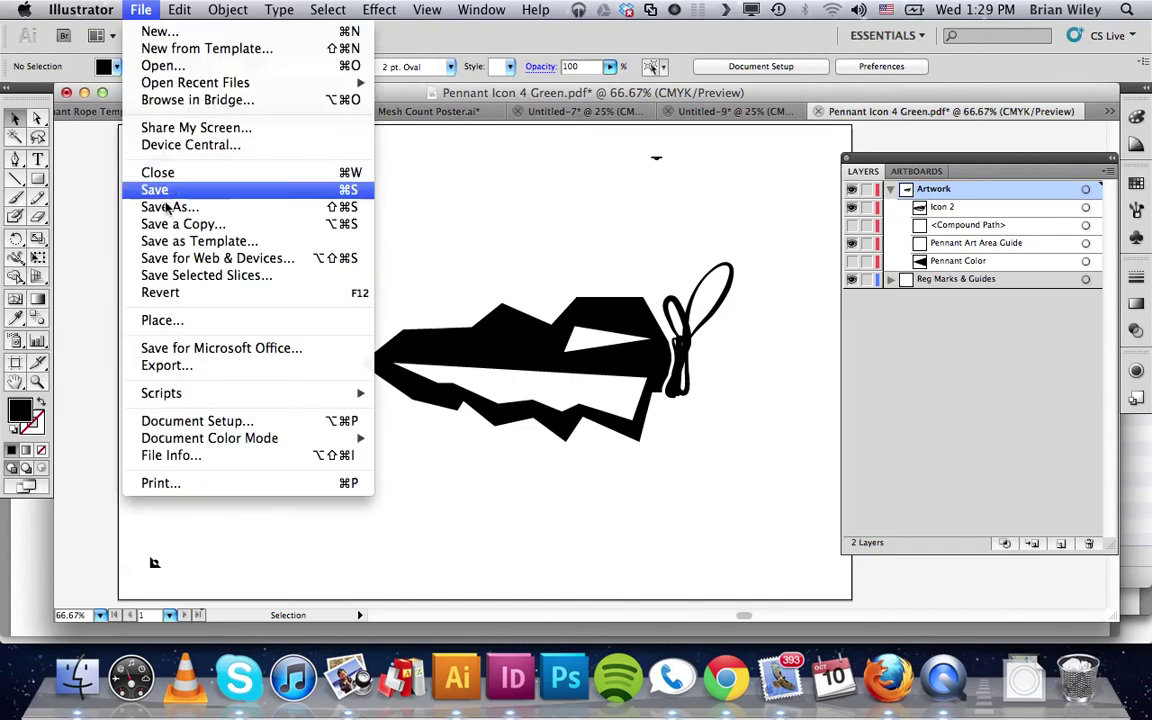
click(170, 207)
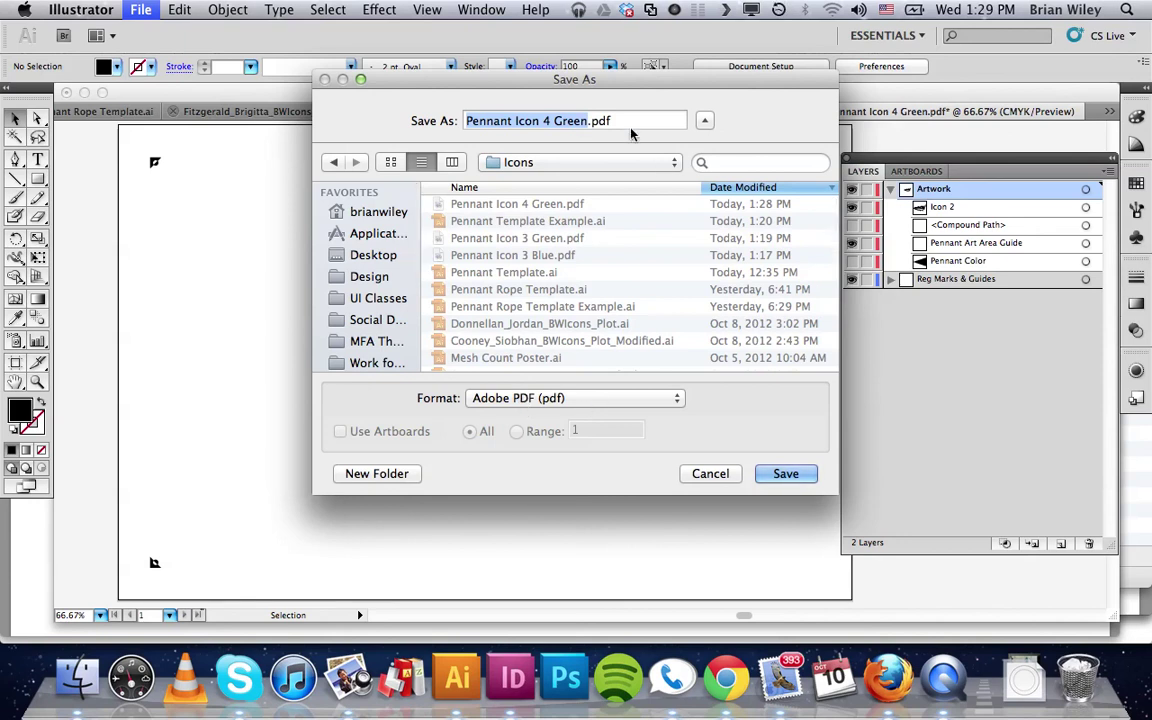
click(587, 121)
key(BackSpace)
key(BackSpace)
key(BackSpace)
key(BackSpace)
key(BackSpace)
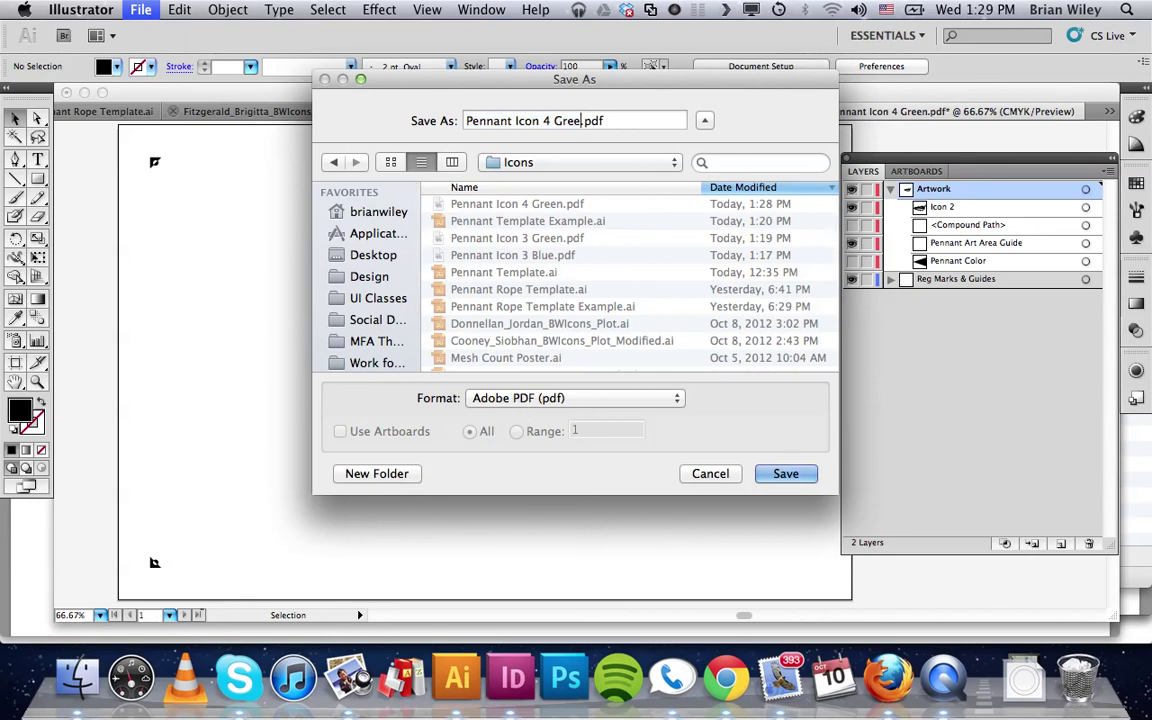
text(Blue)
click(772, 472)
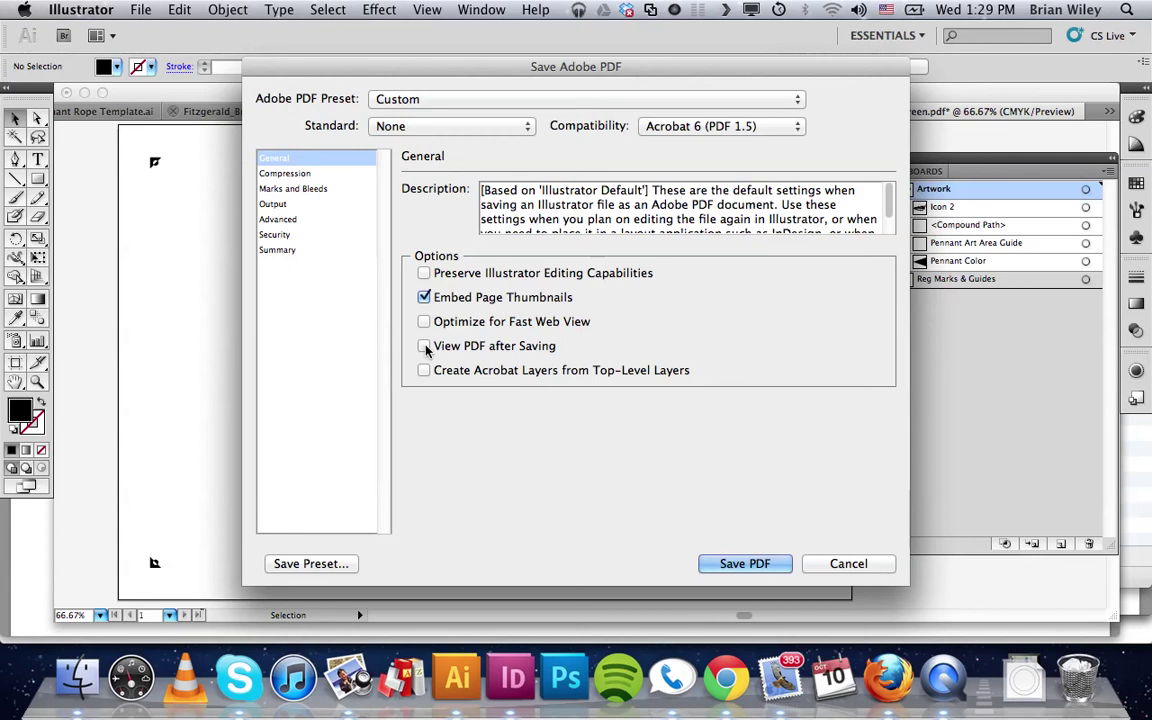
click(720, 563)
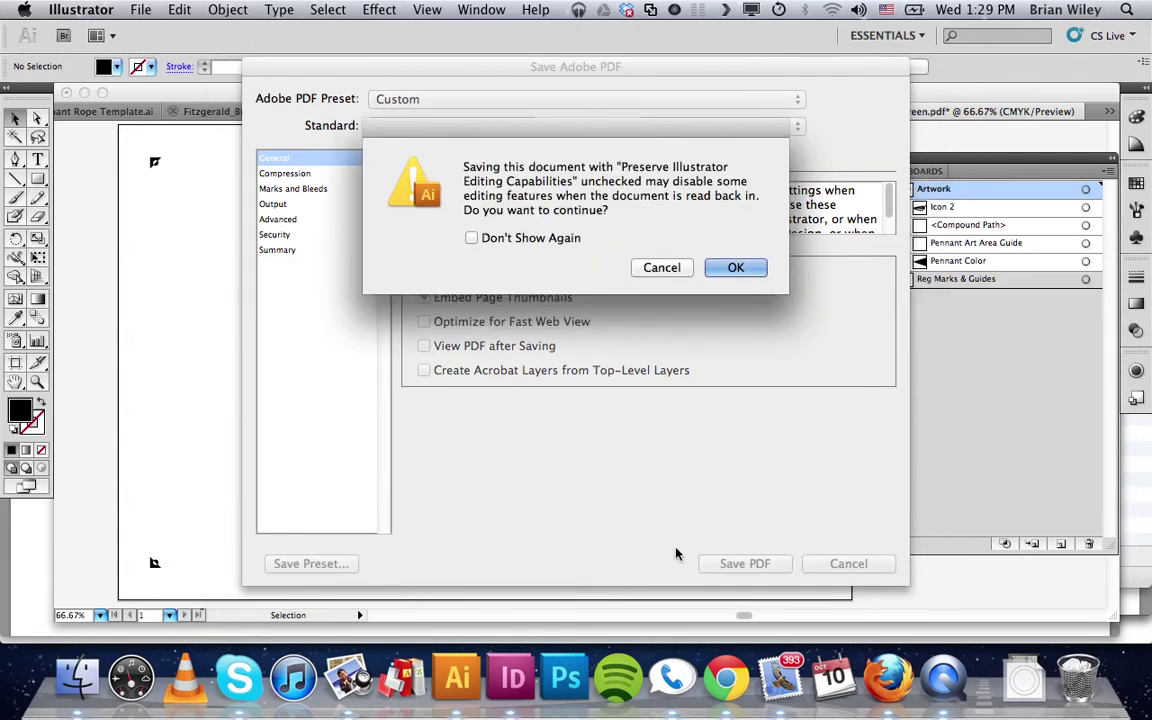
click(735, 268)
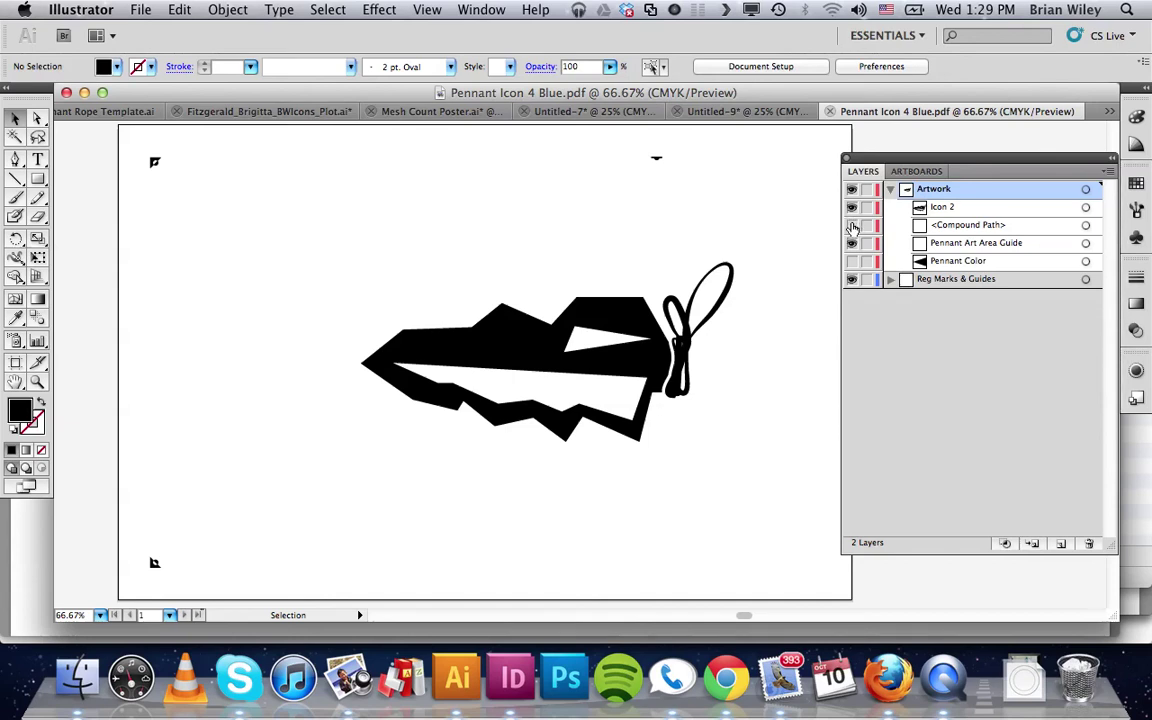
- Turn the compound path and Pennant Color layers back on in the Layers panel
click(851, 225)
click(851, 261)
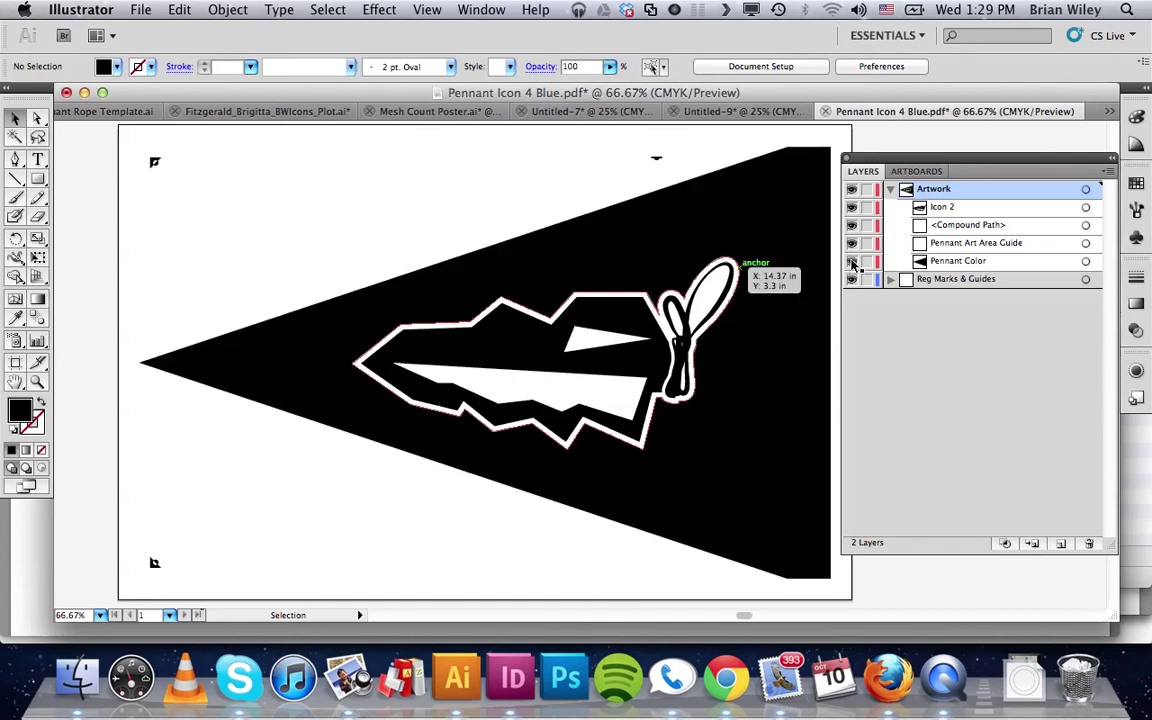